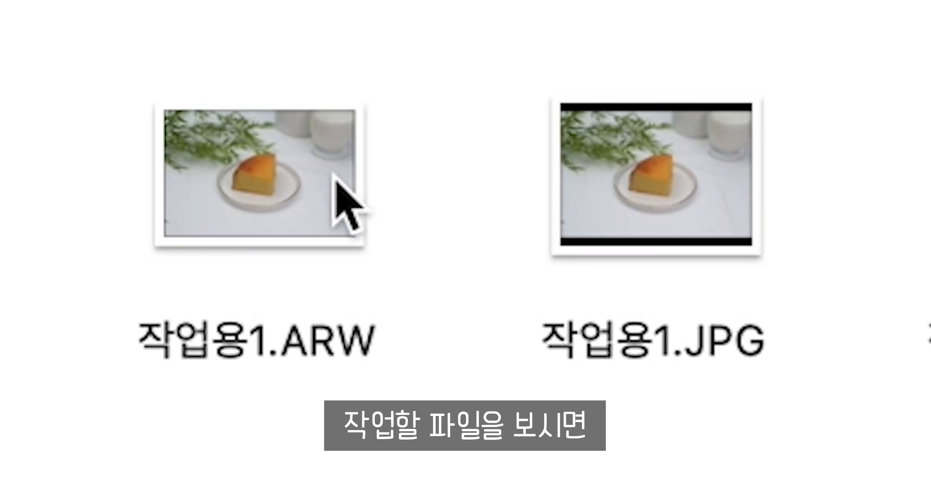
Step: Open the raw photo 작업용1.ARW in Photoshop through Camera Raw without changing its development settings
{"action": "left_click", "coordinate": [699, 203]}
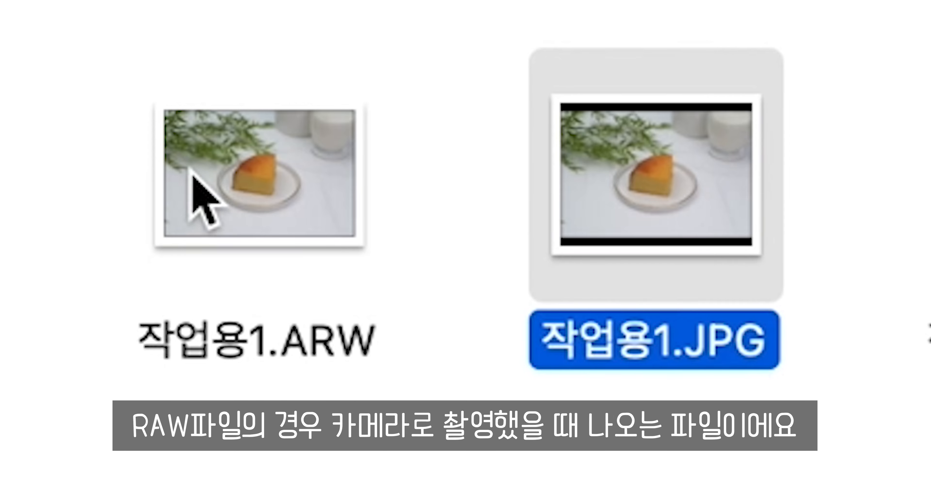
{"action": "left_click", "coordinate": [199, 175]}
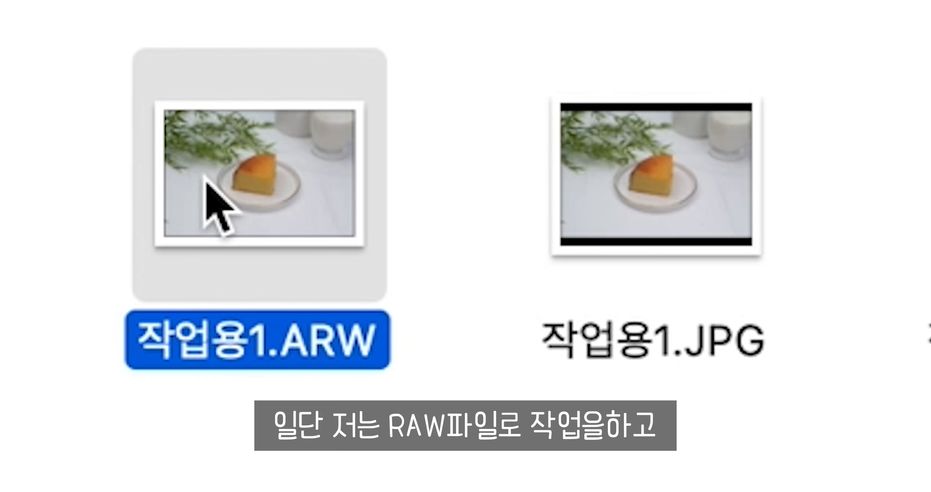
{"action": "left_click", "coordinate": [692, 200]}
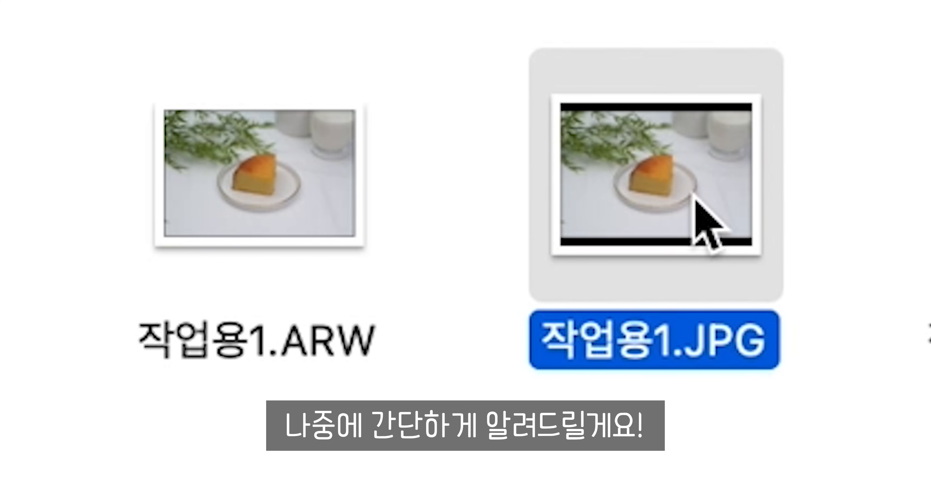
{"action": "left_click_drag", "start_coordinate": [259, 173], "coordinate": [119, 326]}
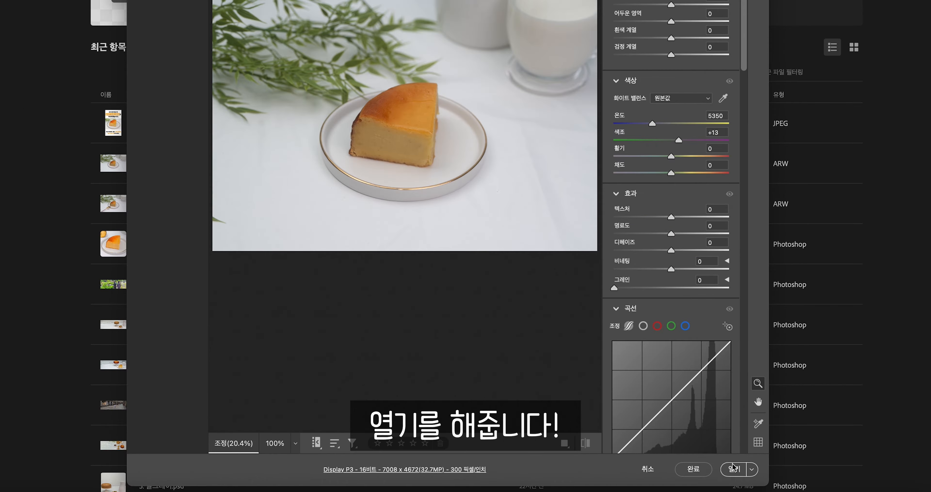
{"action": "left_click", "coordinate": [684, 477]}
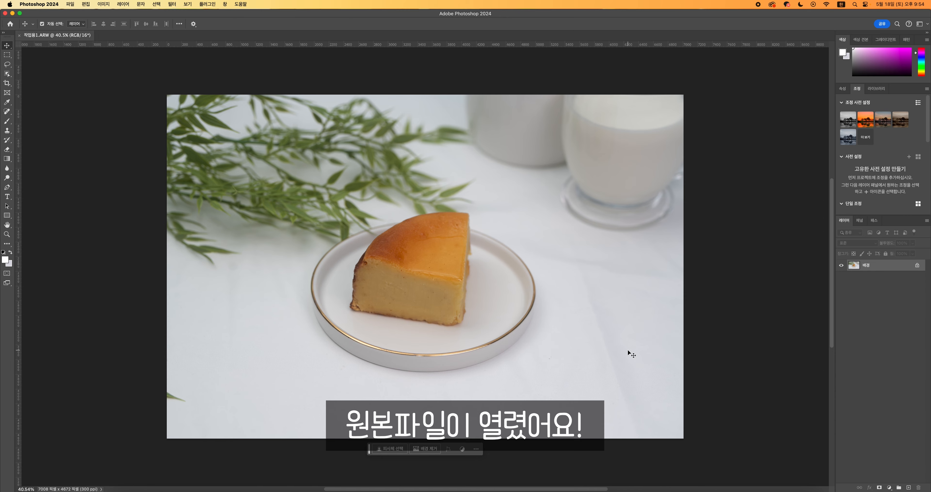
Step: Duplicate the photo's background layer
{"action": "scroll", "coordinate": [628, 350], "scroll_direction": "down", "scroll_amount": 2}
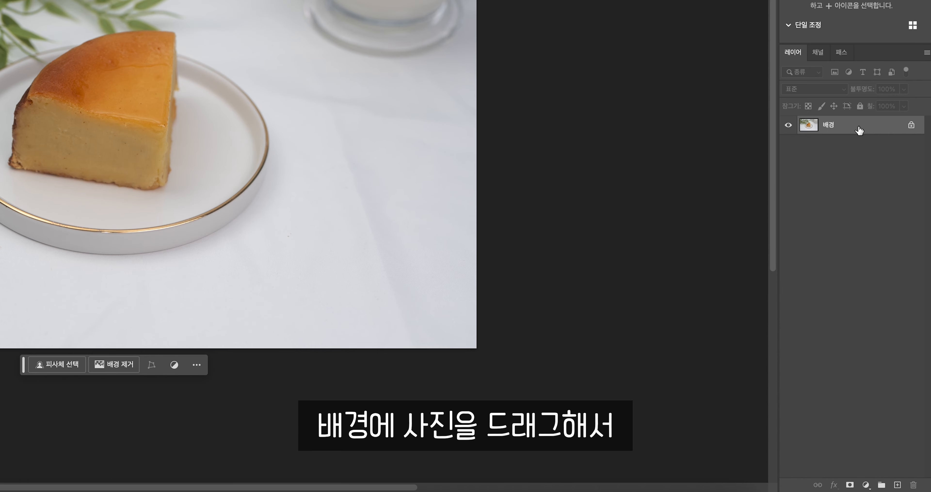
{"action": "left_click_drag", "start_coordinate": [859, 131], "coordinate": [897, 485]}
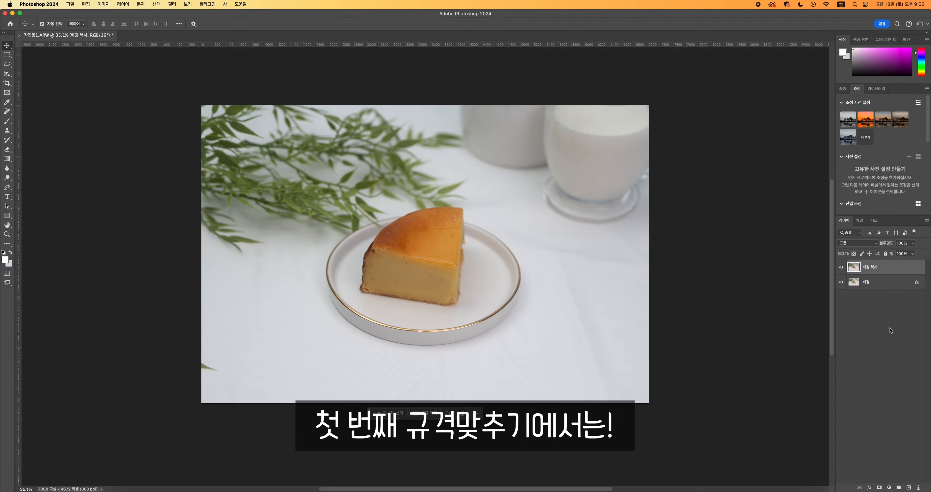
Step: Measure the photo area's height in 13-1_사용.jpg with the crop frame and check the required image width in Tumblbug's image upload dialog
{"action": "left_click_drag", "start_coordinate": [313, 206], "coordinate": [539, 358]}
{"action": "left_click_drag", "start_coordinate": [540, 358], "coordinate": [540, 358]}
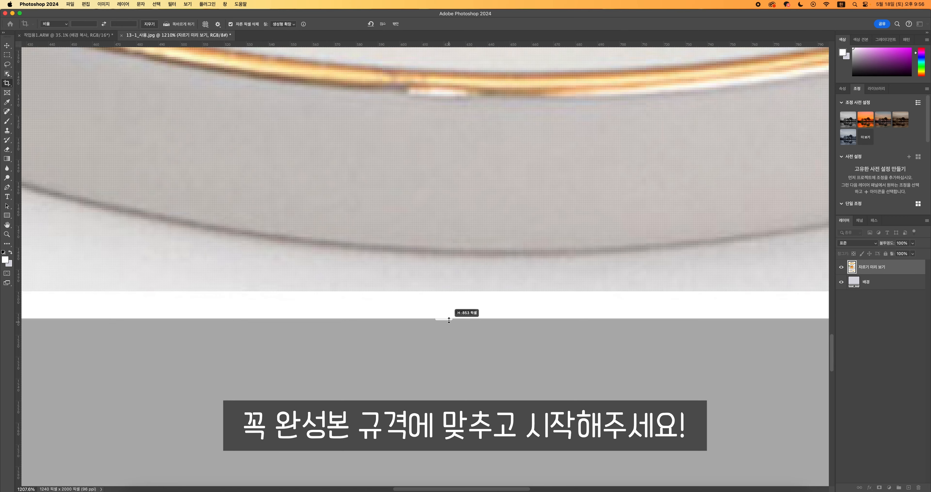
{"action": "left_click_drag", "start_coordinate": [449, 311], "coordinate": [450, 308]}
{"action": "scroll", "coordinate": [437, 309], "scroll_direction": "down", "scroll_amount": 6}
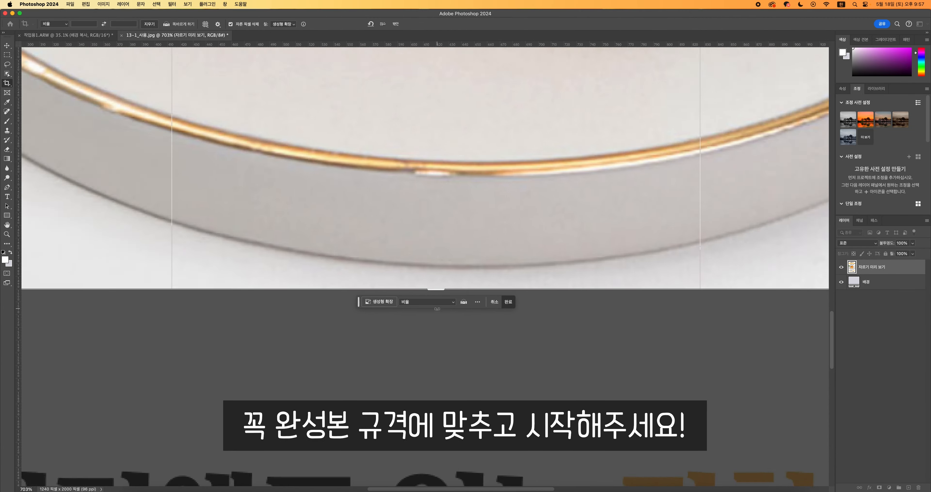
{"action": "scroll", "coordinate": [436, 309], "scroll_direction": "down", "scroll_amount": 5}
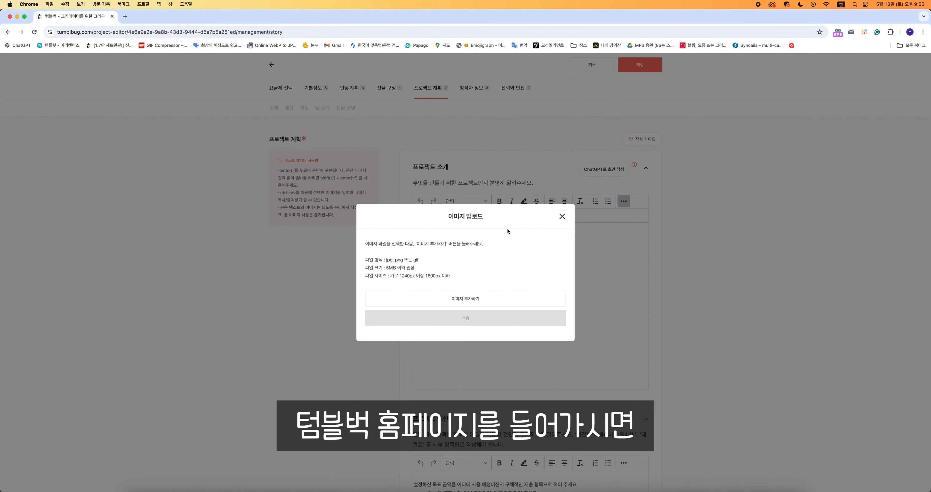
{"action": "left_click_drag", "start_coordinate": [366, 273], "coordinate": [400, 272]}
{"action": "left_click_drag", "start_coordinate": [245, 275], "coordinate": [418, 276]}
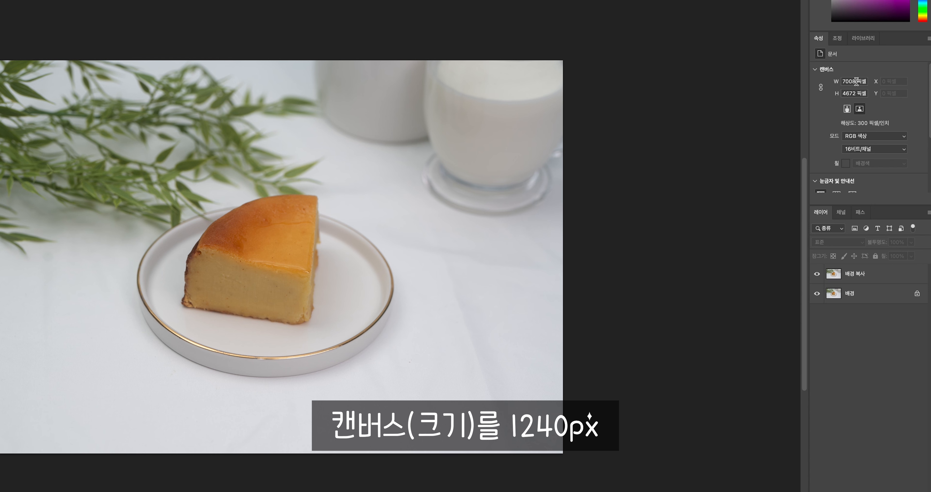
Step: Set the canvas to 1240 px wide and 840 px high, accepting the clipping and leaving width and height unlinked
{"action": "double_click", "coordinate": [856, 81]}
{"action": "type", "text": "1240"}
{"action": "key", "text": "Return"}
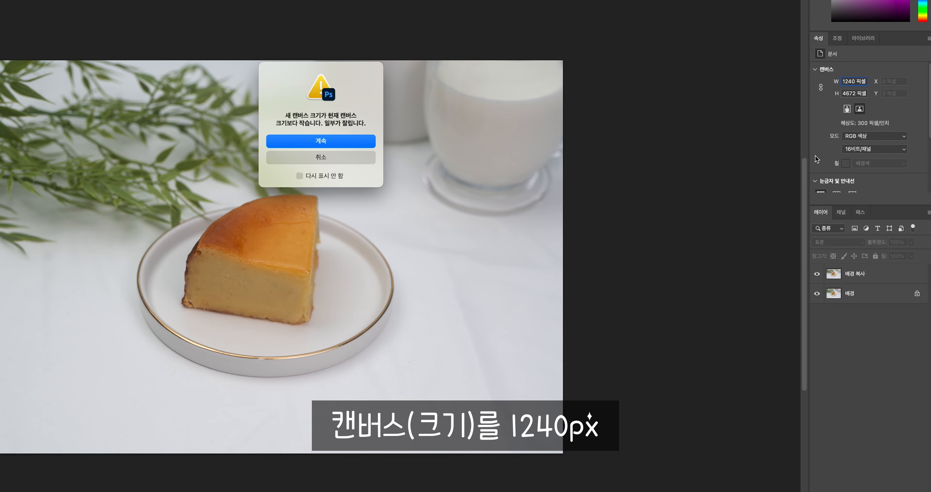
{"action": "left_click", "coordinate": [352, 145]}
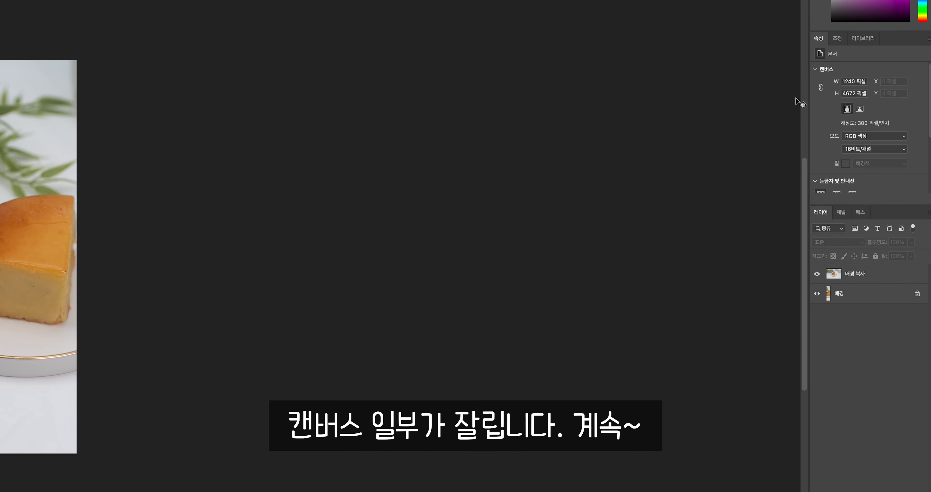
{"action": "double_click", "coordinate": [854, 93]}
{"action": "type", "text": "840"}
{"action": "key", "text": "Return"}
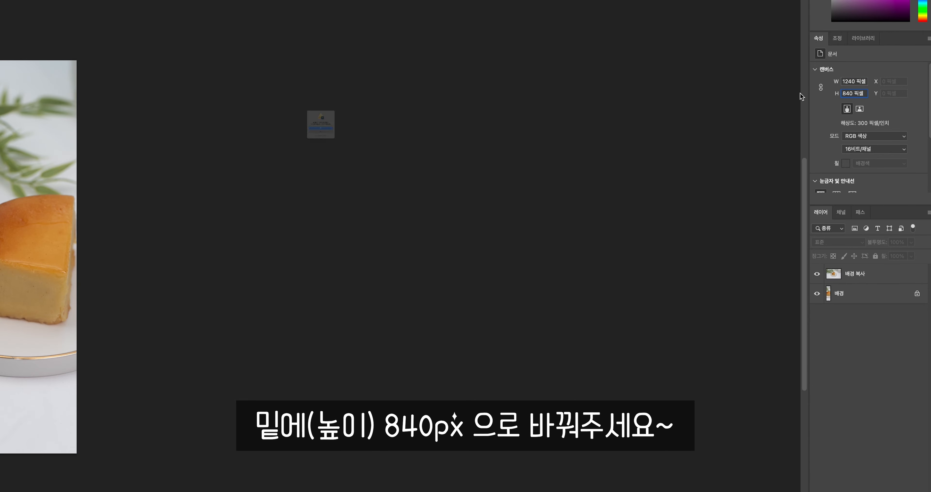
{"action": "left_click", "coordinate": [367, 141]}
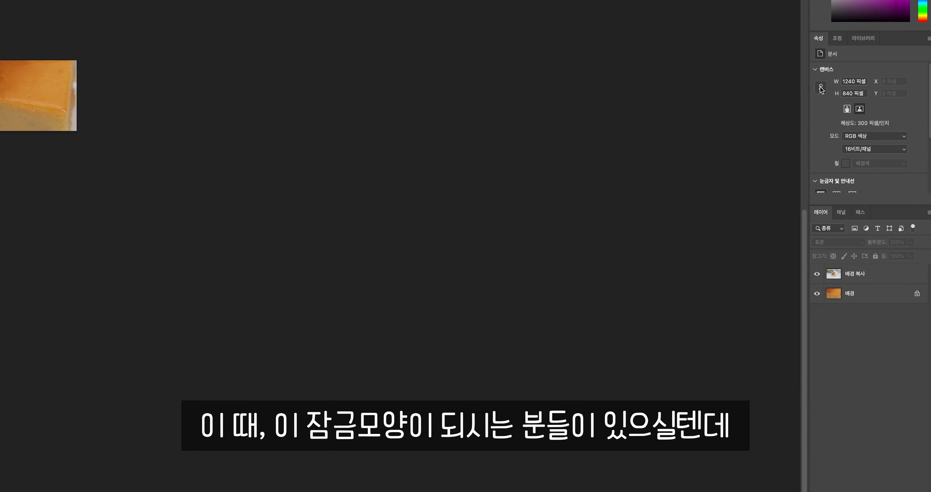
{"action": "left_click", "coordinate": [821, 86]}
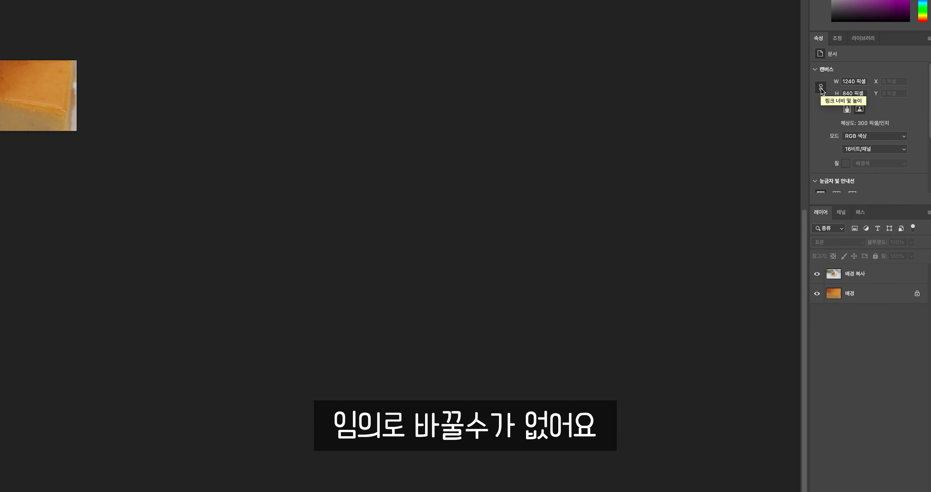
{"action": "left_click", "coordinate": [820, 88]}
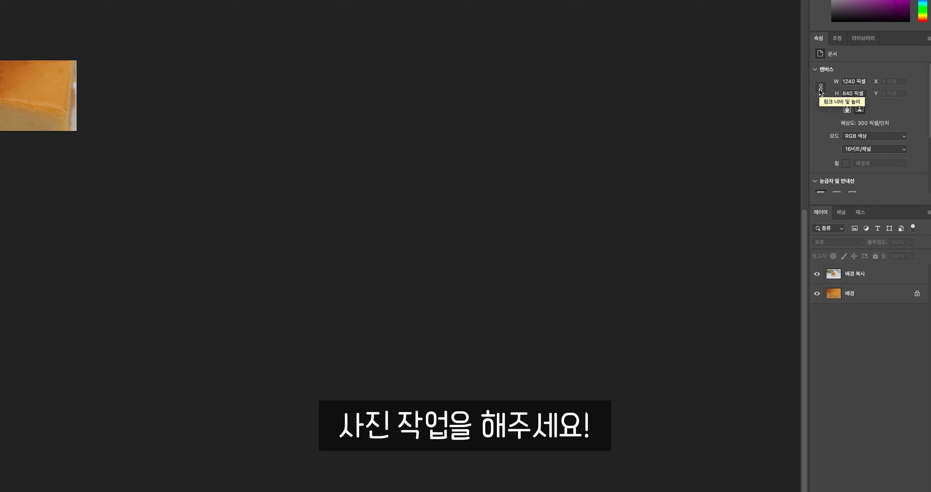
Step: Scale the 배경 복사 layer down to about 1871 x 1247 px so that the cake and plate fit the canvas
{"action": "scroll", "coordinate": [574, 354], "scroll_direction": "up", "scroll_amount": 5}
{"action": "left_click", "coordinate": [866, 272]}
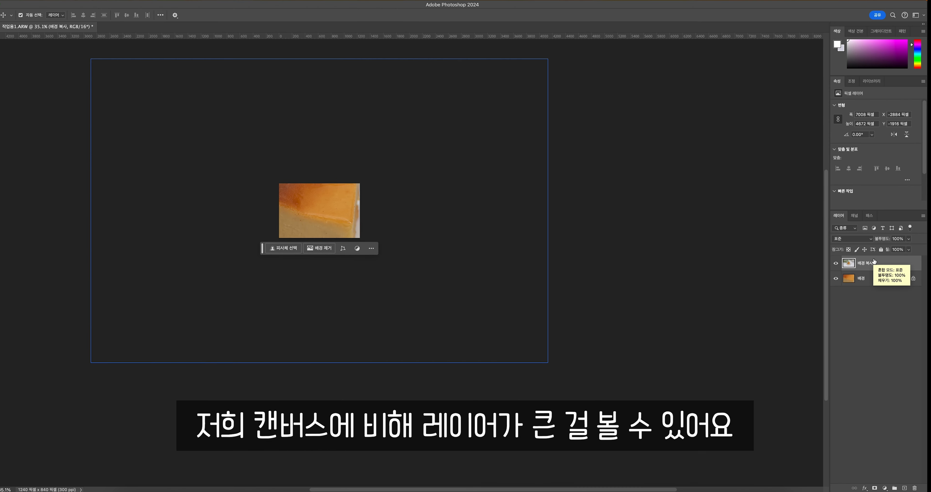
{"action": "key", "text": "super+t"}
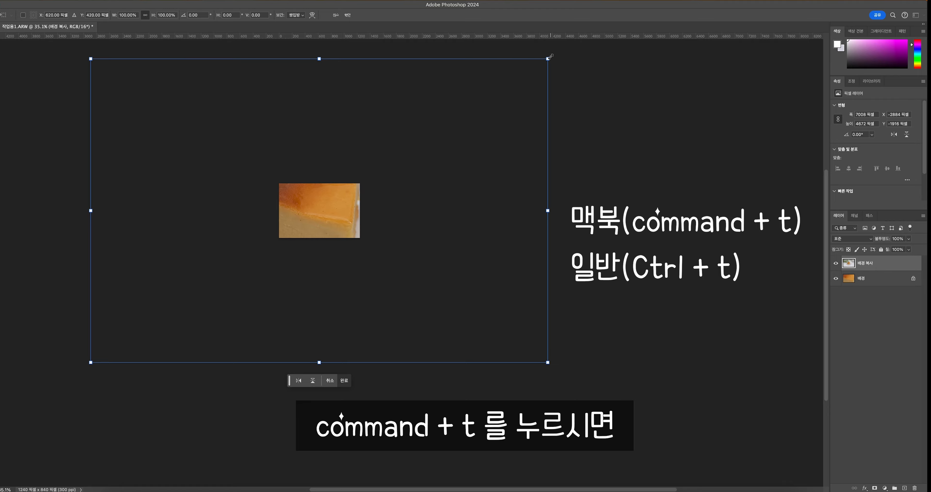
{"action": "left_click_drag", "start_coordinate": [548, 57], "coordinate": [459, 114]}
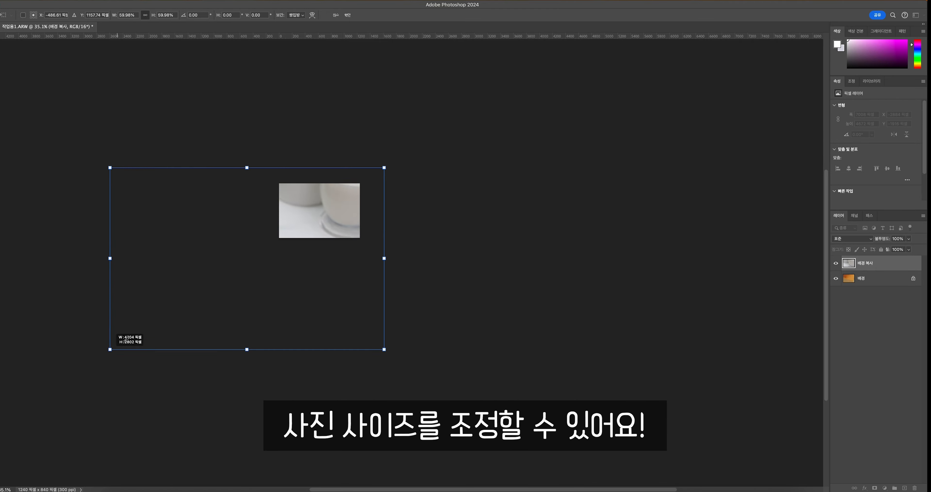
{"action": "left_click_drag", "start_coordinate": [125, 339], "coordinate": [256, 243]}
{"action": "key", "text": "Return"}
Step: Place a vertical guide at the centre of the canvas and reposition the photo to centre the plate on it
{"action": "scroll", "coordinate": [334, 228], "scroll_direction": "up", "scroll_amount": 5}
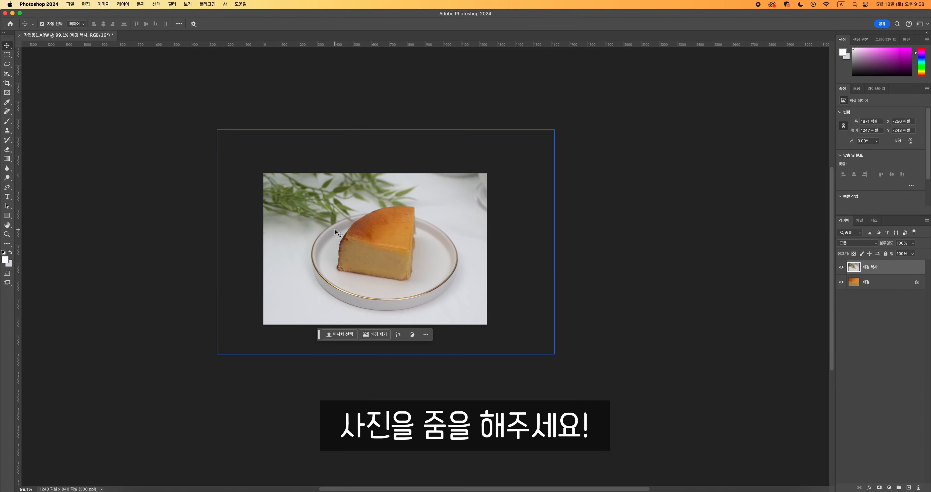
{"action": "scroll", "coordinate": [221, 244], "scroll_direction": "up", "scroll_amount": 2}
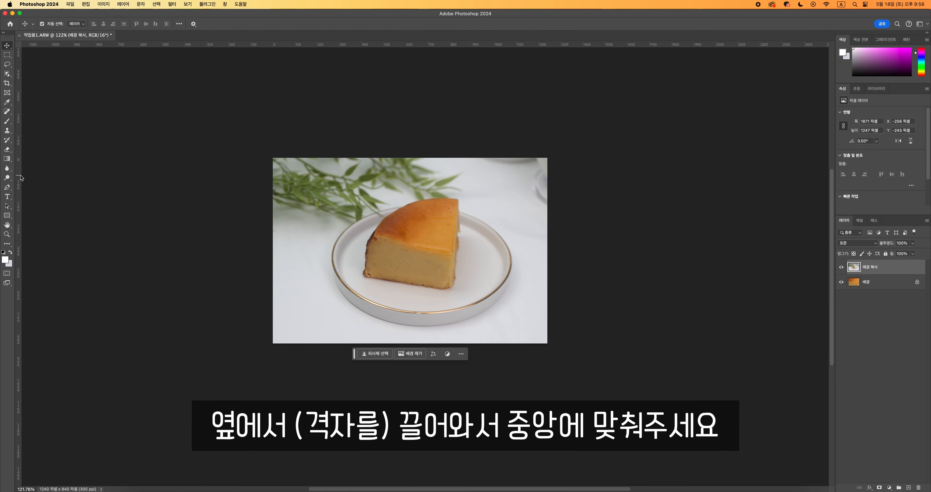
{"action": "left_click_drag", "start_coordinate": [20, 178], "coordinate": [412, 179]}
{"action": "left_click_drag", "start_coordinate": [455, 241], "coordinate": [443, 229]}
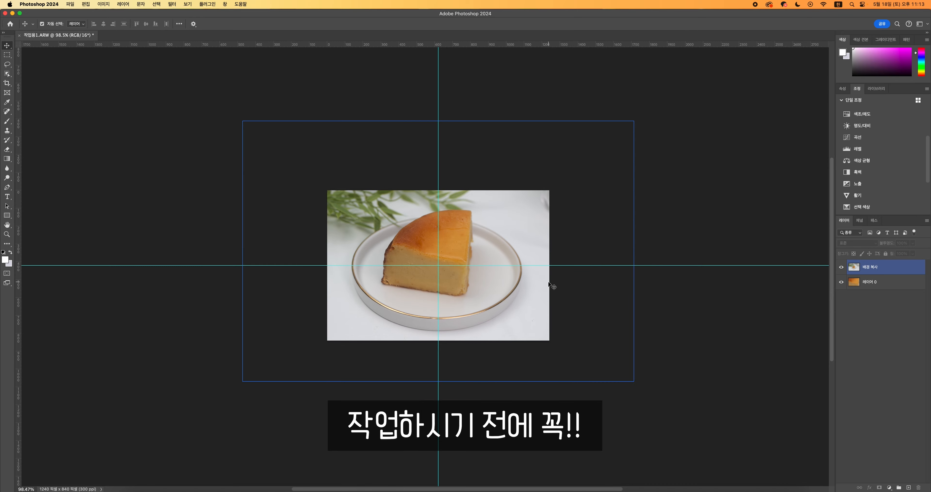
Step: Duplicate the 배경 복사 layer to keep an untouched copy before retouching
{"action": "left_click", "coordinate": [858, 285]}
{"action": "left_click", "coordinate": [886, 267]}
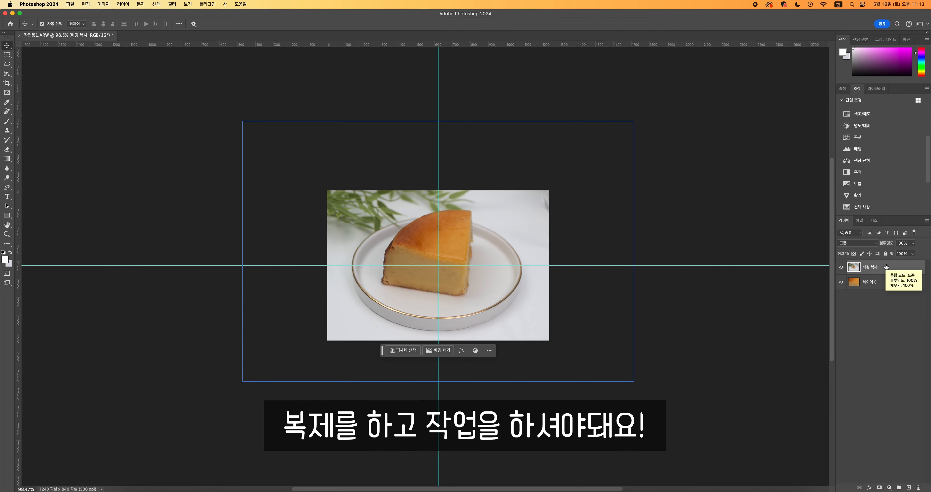
{"action": "key", "text": "super+j"}
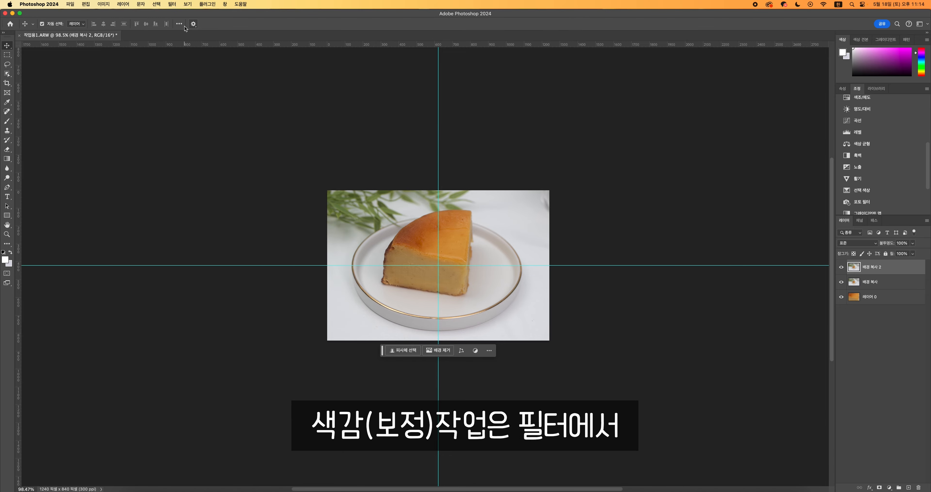
Step: Apply the Camera Raw filter to the copy with contrast +30, shadows +20 and blacks +15
{"action": "left_click", "coordinate": [170, 3]}
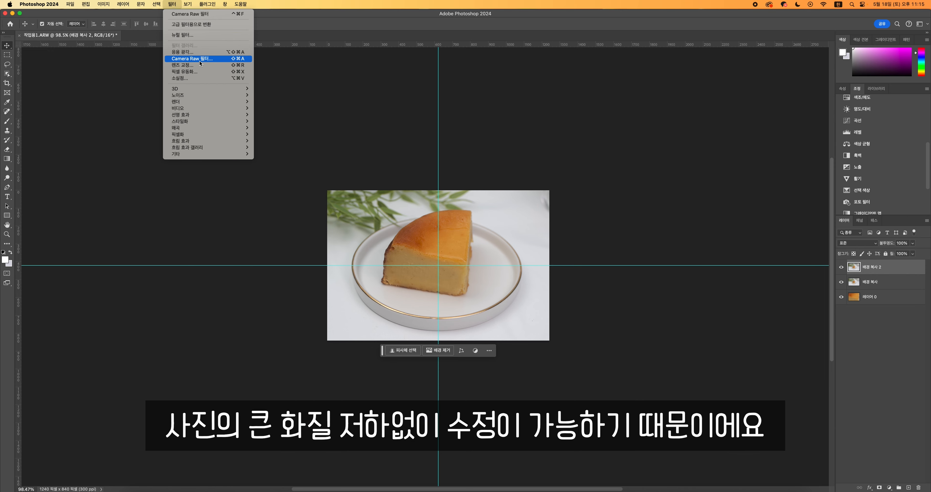
{"action": "left_click", "coordinate": [192, 58]}
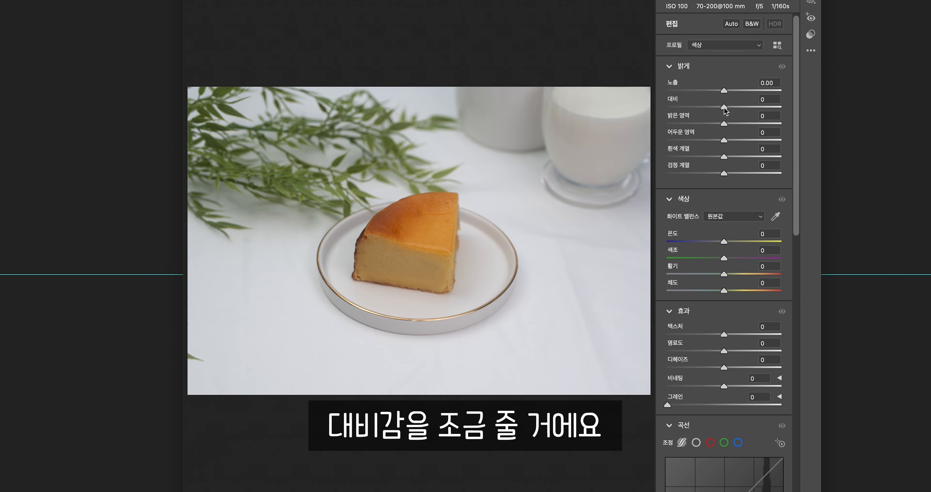
{"action": "left_click_drag", "start_coordinate": [725, 108], "coordinate": [741, 108]}
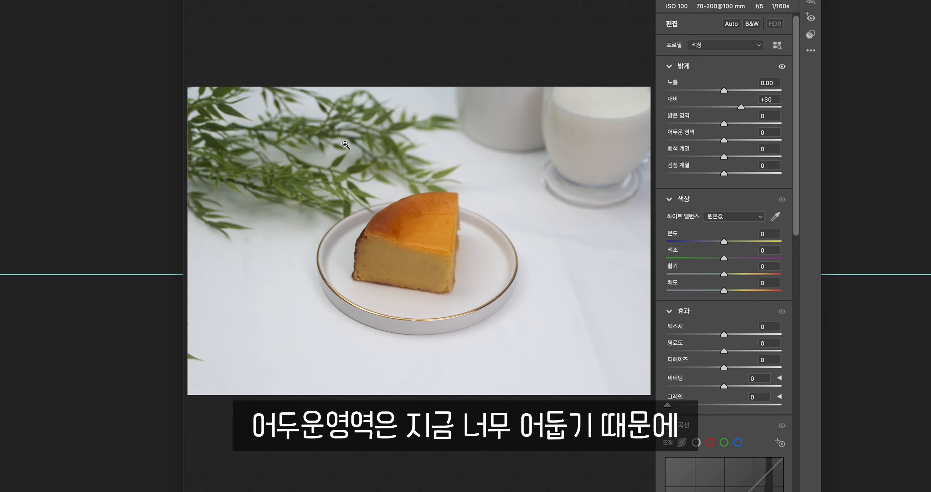
{"action": "left_click_drag", "start_coordinate": [723, 141], "coordinate": [735, 141]}
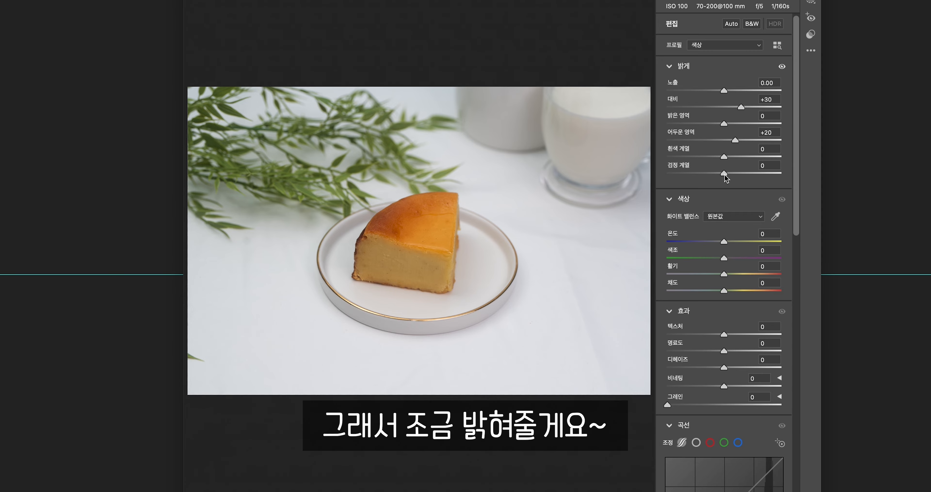
{"action": "left_click_drag", "start_coordinate": [723, 173], "coordinate": [732, 175]}
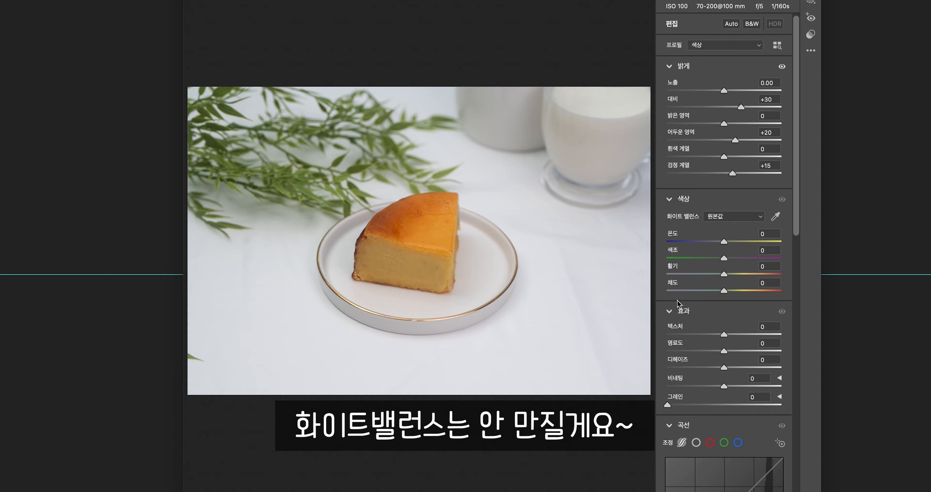
Step: Try out a warmer temperature and a different tint on the photo, and reset both to 0
{"action": "scroll", "coordinate": [680, 305], "scroll_direction": "down", "scroll_amount": 2}
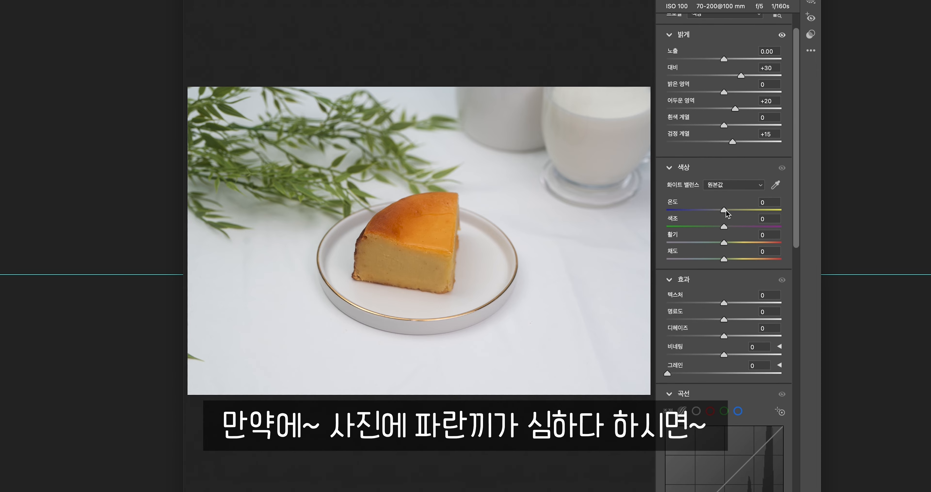
{"action": "left_click_drag", "start_coordinate": [724, 211], "coordinate": [735, 229]}
{"action": "double_click", "coordinate": [734, 227]}
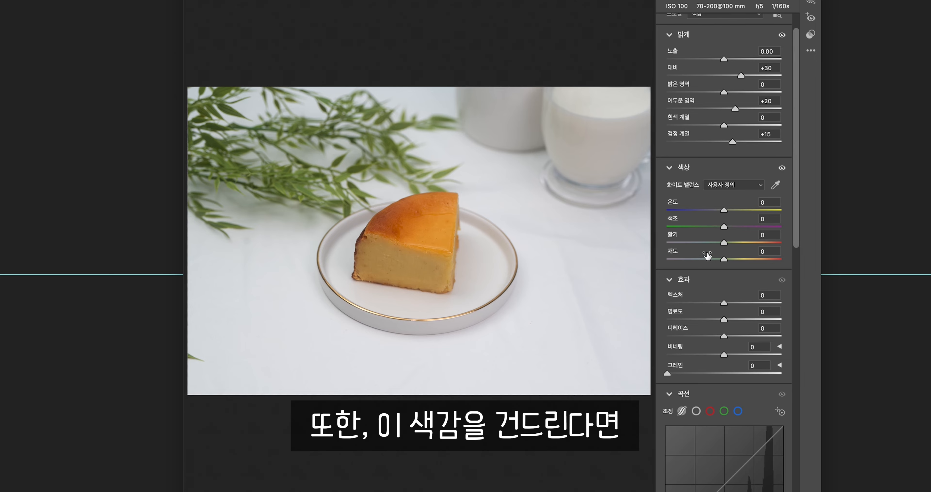
Step: Raise the photo's vibrance and show all the hue, saturation and luminance controls of the HSL color mixer together
{"action": "left_click_drag", "start_coordinate": [724, 242], "coordinate": [749, 243]}
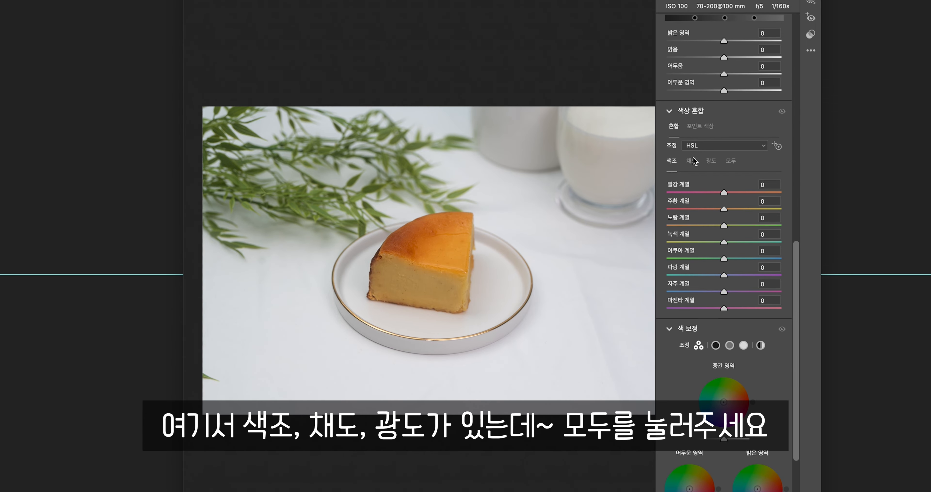
{"action": "left_click", "coordinate": [731, 161]}
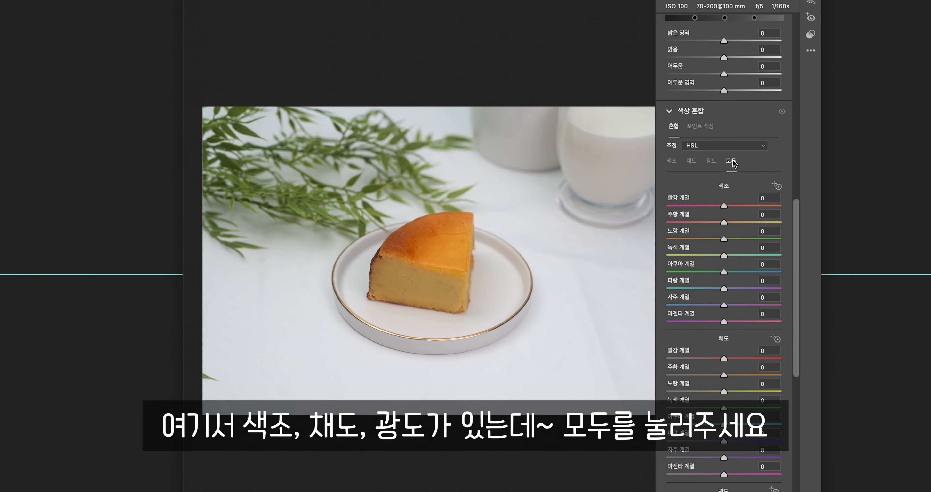
{"action": "scroll", "coordinate": [733, 163], "scroll_direction": "down", "scroll_amount": 3}
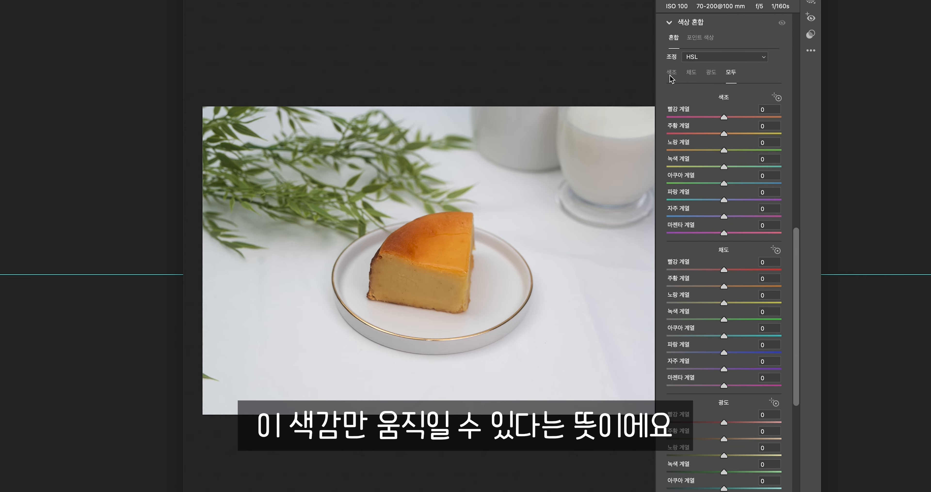
Step: Try shifting the hue of the oranges in the color mixer and reset it to 0
{"action": "mouse_move", "coordinate": [724, 134]}
{"action": "left_mouse_down"}
{"action": "mouse_move", "coordinate": [695, 136]}
{"action": "mouse_move", "coordinate": [754, 133]}
{"action": "mouse_move", "coordinate": [686, 136]}
{"action": "mouse_move", "coordinate": [741, 133]}
{"action": "mouse_move", "coordinate": [694, 135]}
{"action": "mouse_move", "coordinate": [726, 135]}
{"action": "mouse_move", "coordinate": [710, 137]}
{"action": "left_mouse_up"}
{"action": "double_click", "coordinate": [710, 137]}
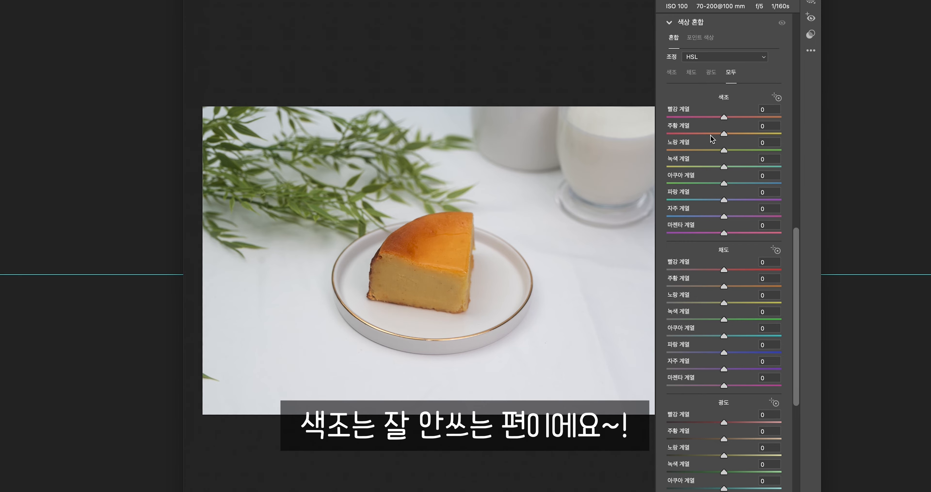
Step: Set the color mixer saturation to +30 for oranges, +10 for yellows and -10 for greens
{"action": "scroll", "coordinate": [715, 167], "scroll_direction": "down", "scroll_amount": 5}
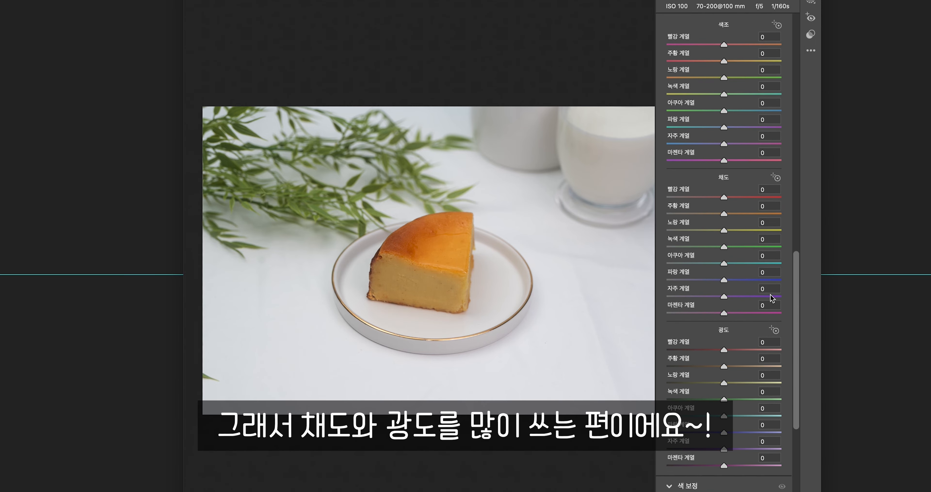
{"action": "scroll", "coordinate": [727, 293], "scroll_direction": "up", "scroll_amount": 1}
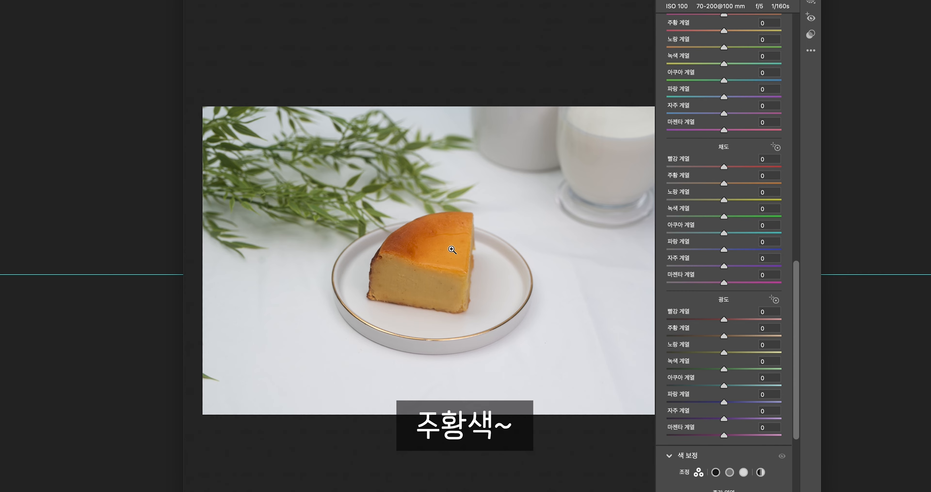
{"action": "left_click_drag", "start_coordinate": [724, 184], "coordinate": [741, 184]}
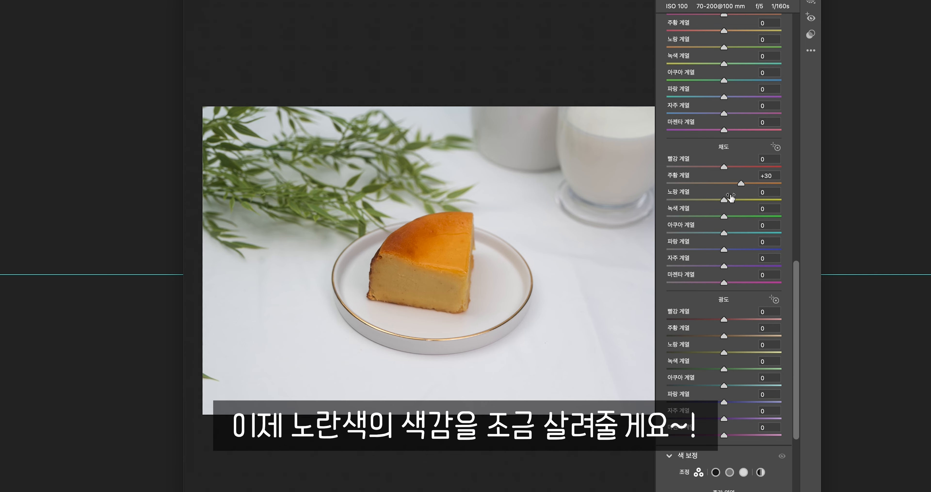
{"action": "left_click_drag", "start_coordinate": [724, 200], "coordinate": [731, 203]}
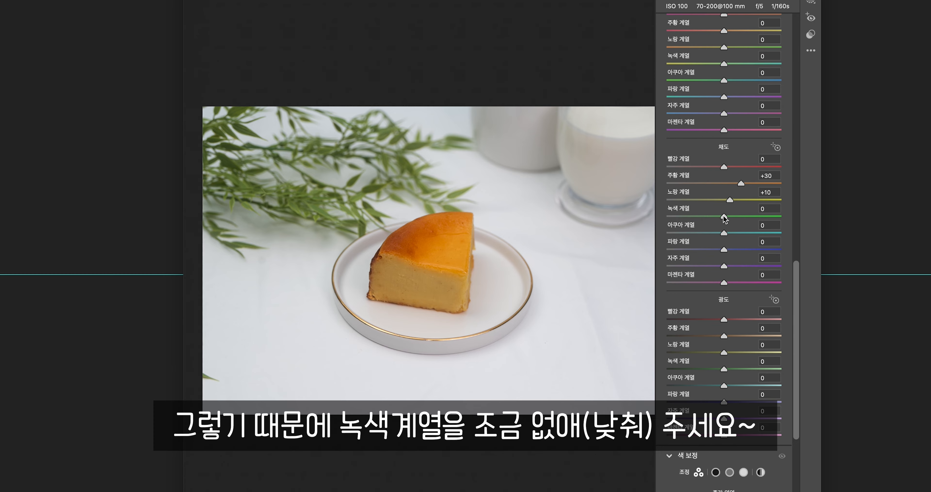
{"action": "left_click_drag", "start_coordinate": [724, 219], "coordinate": [718, 219]}
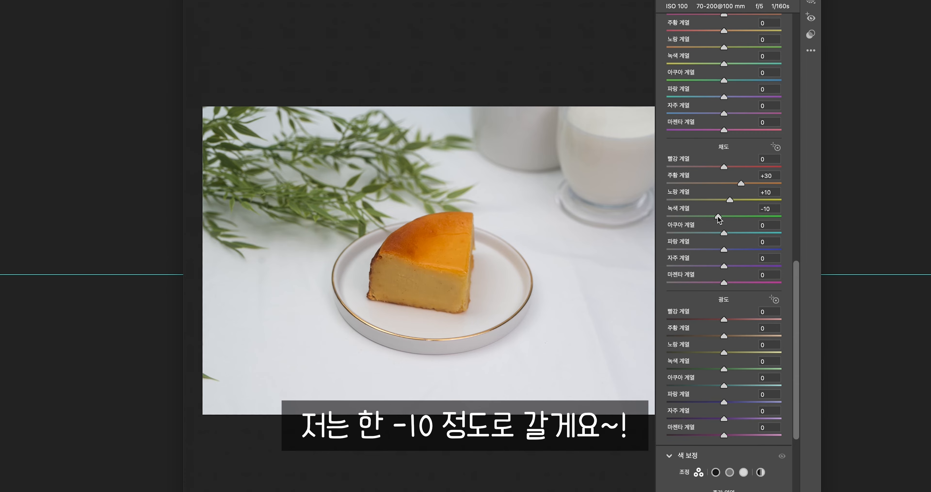
Step: Set the color mixer luminance to +7 for oranges and +10 for yellows to brighten the cake
{"action": "scroll", "coordinate": [707, 289], "scroll_direction": "down", "scroll_amount": 2}
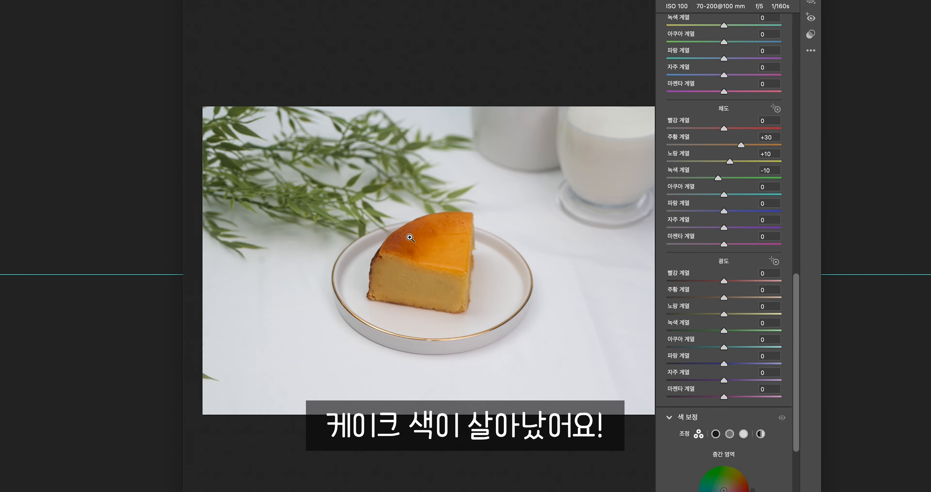
{"action": "scroll", "coordinate": [714, 274], "scroll_direction": "down", "scroll_amount": 1}
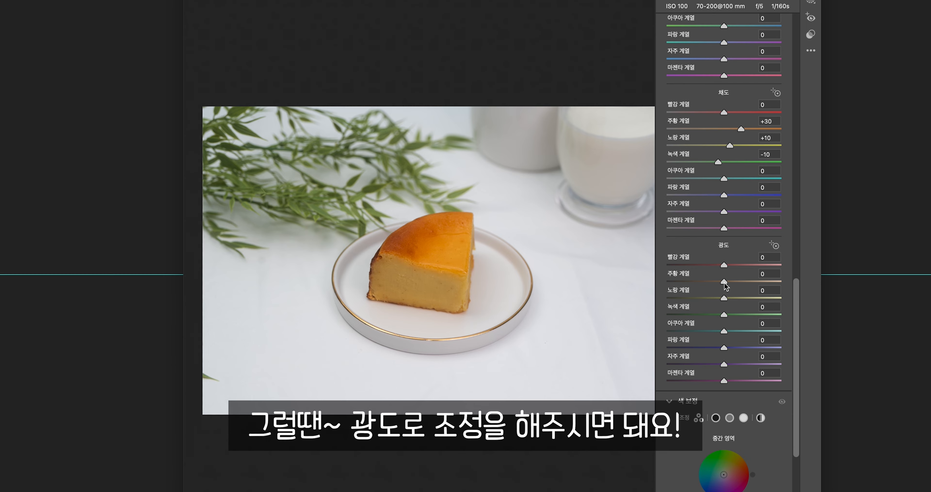
{"action": "left_click_drag", "start_coordinate": [726, 287], "coordinate": [728, 287]}
{"action": "left_click_drag", "start_coordinate": [727, 283], "coordinate": [728, 282]}
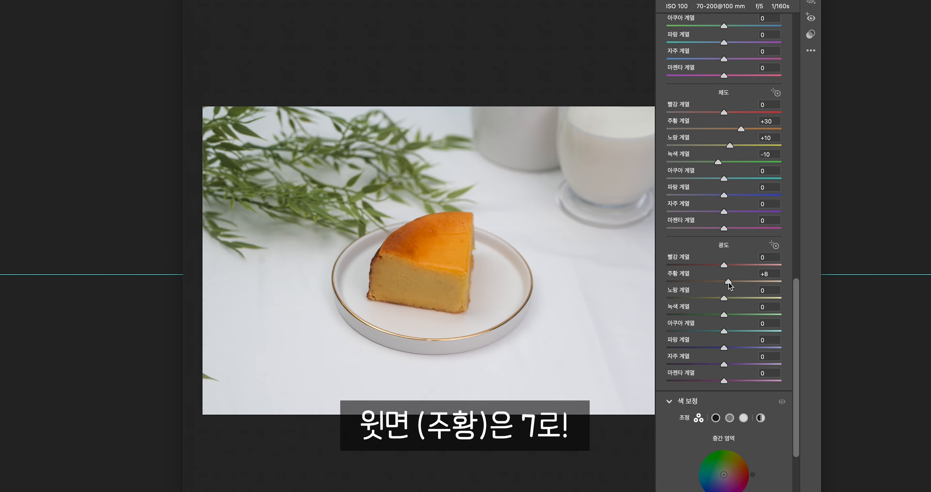
{"action": "left_click_drag", "start_coordinate": [728, 286], "coordinate": [729, 286]}
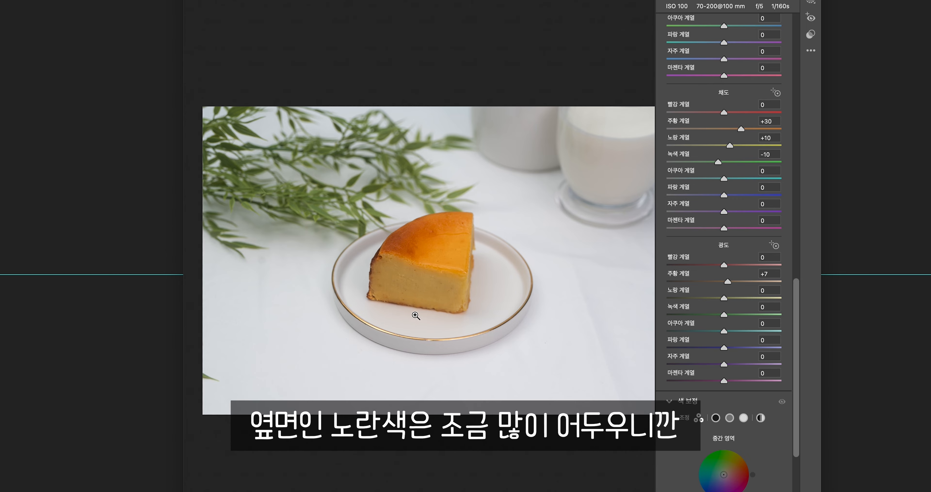
{"action": "left_click_drag", "start_coordinate": [727, 299], "coordinate": [731, 299]}
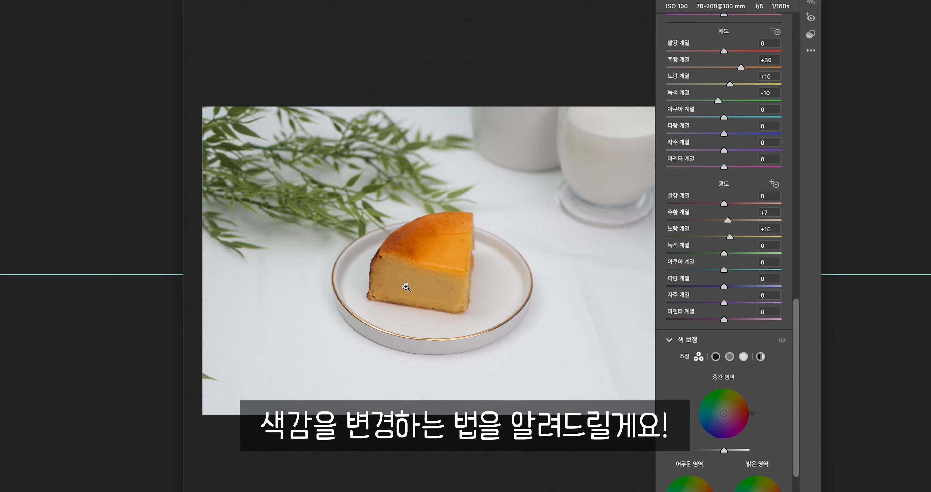
Step: Create a subject mask and subtract the plate from it with an object selection, leaving only the cake masked
{"action": "left_click", "coordinate": [811, 1]}
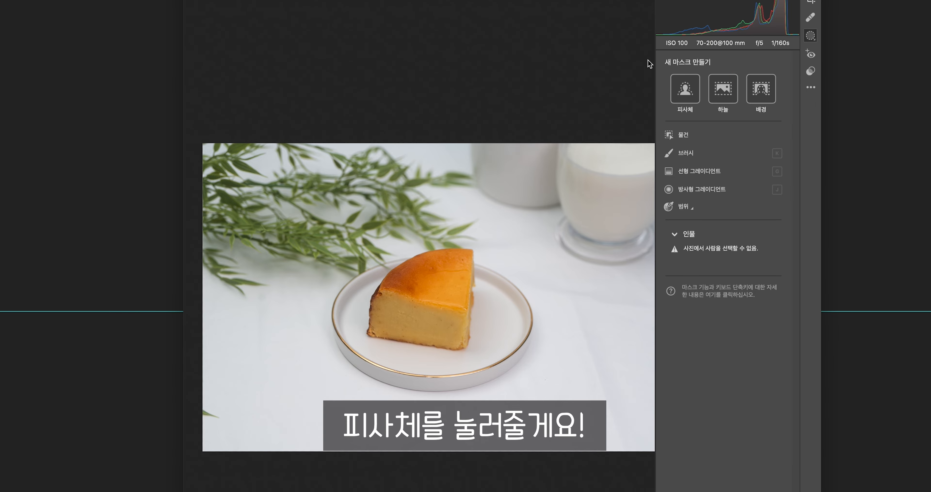
{"action": "left_click", "coordinate": [686, 87]}
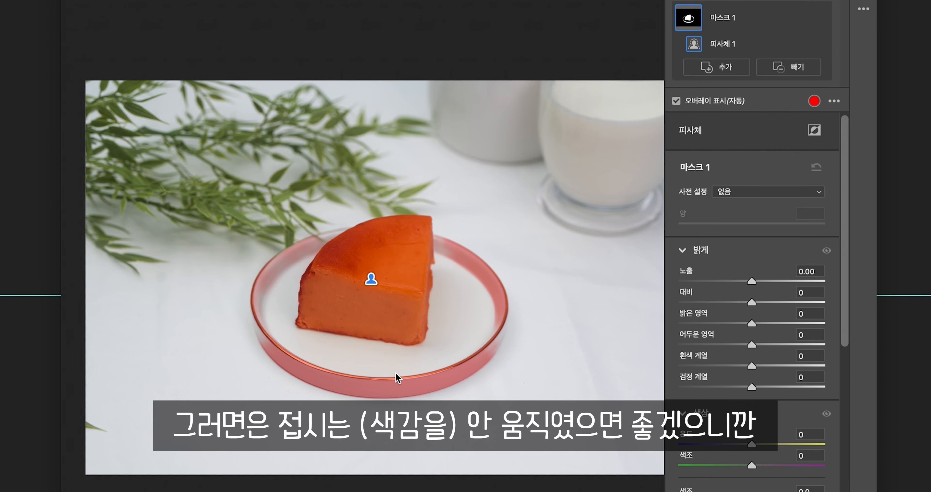
{"action": "left_click", "coordinate": [778, 65]}
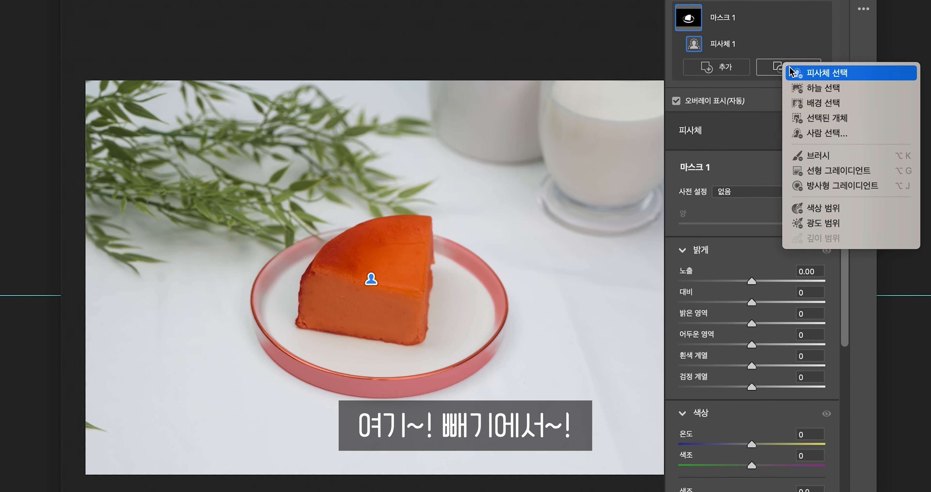
{"action": "left_click", "coordinate": [830, 118]}
{"action": "mouse_move", "coordinate": [460, 242]}
{"action": "left_mouse_down"}
{"action": "mouse_move", "coordinate": [499, 297]}
{"action": "mouse_move", "coordinate": [484, 351]}
{"action": "mouse_move", "coordinate": [445, 370]}
{"action": "mouse_move", "coordinate": [360, 382]}
{"action": "mouse_move", "coordinate": [304, 376]}
{"action": "mouse_move", "coordinate": [266, 353]}
{"action": "mouse_move", "coordinate": [255, 288]}
{"action": "mouse_move", "coordinate": [289, 237]}
{"action": "left_mouse_up"}
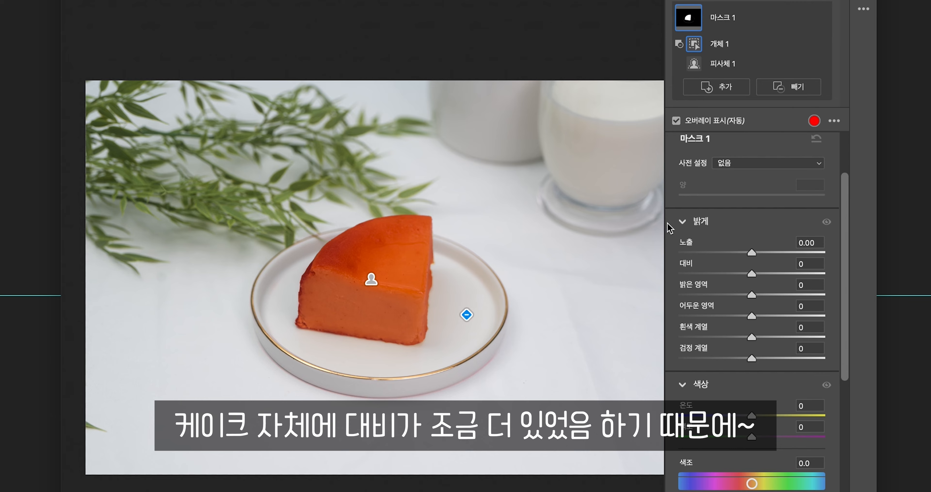
Step: Adjust the masked cake's light with contrast +20, highlights +10, shadows -10 and blacks -5
{"action": "left_click_drag", "start_coordinate": [753, 275], "coordinate": [767, 276]}
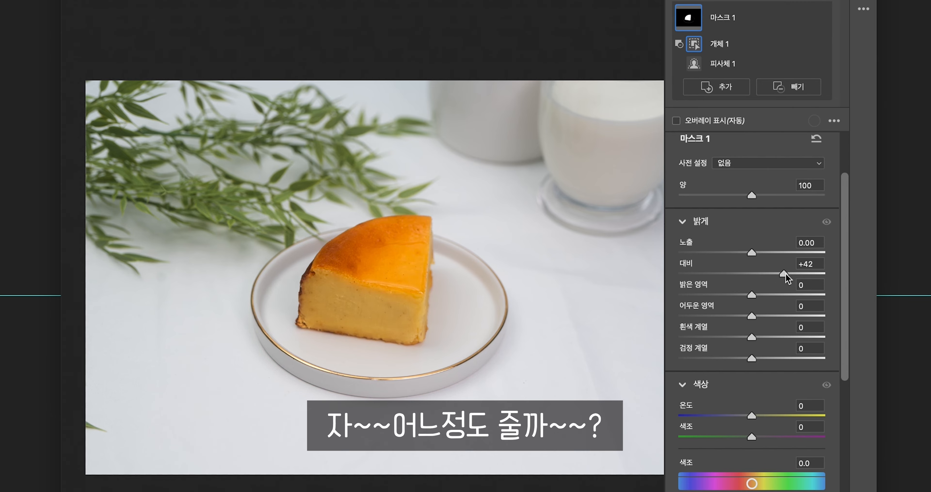
{"action": "left_click_drag", "start_coordinate": [781, 274], "coordinate": [771, 276]}
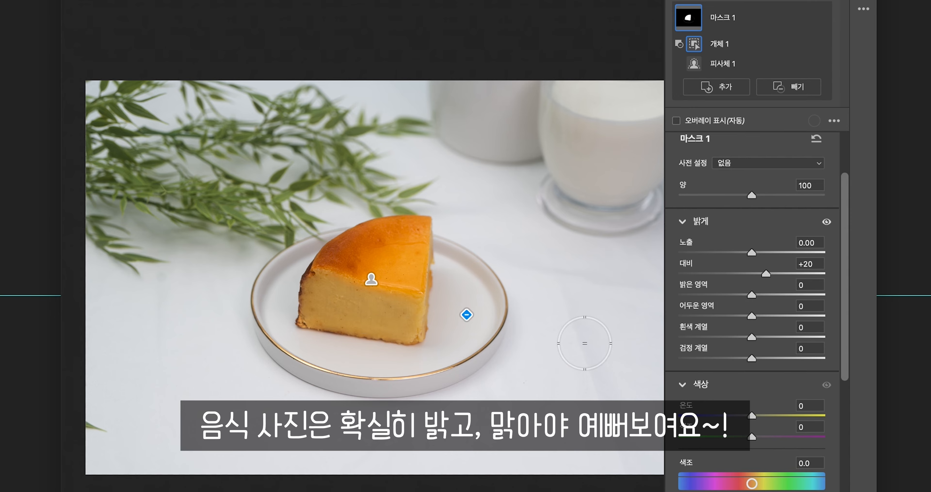
{"action": "left_click_drag", "start_coordinate": [751, 297], "coordinate": [759, 300]}
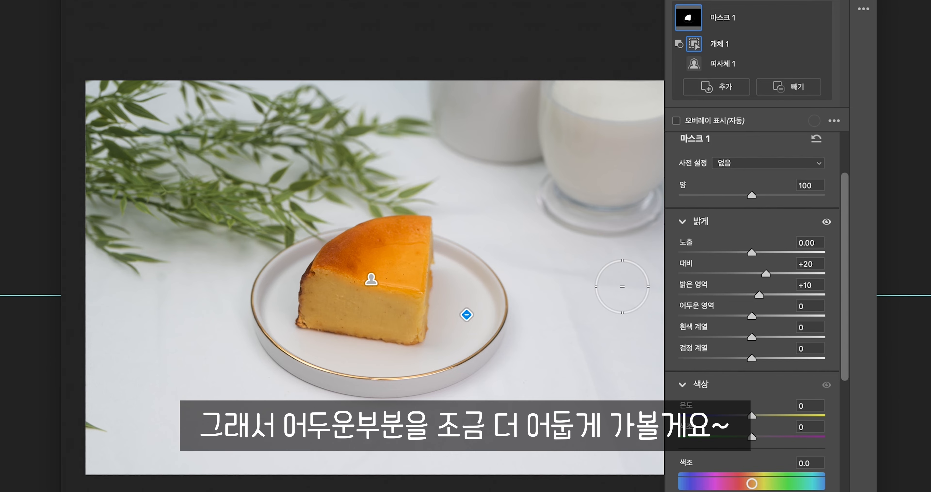
{"action": "left_click_drag", "start_coordinate": [750, 318], "coordinate": [742, 320]}
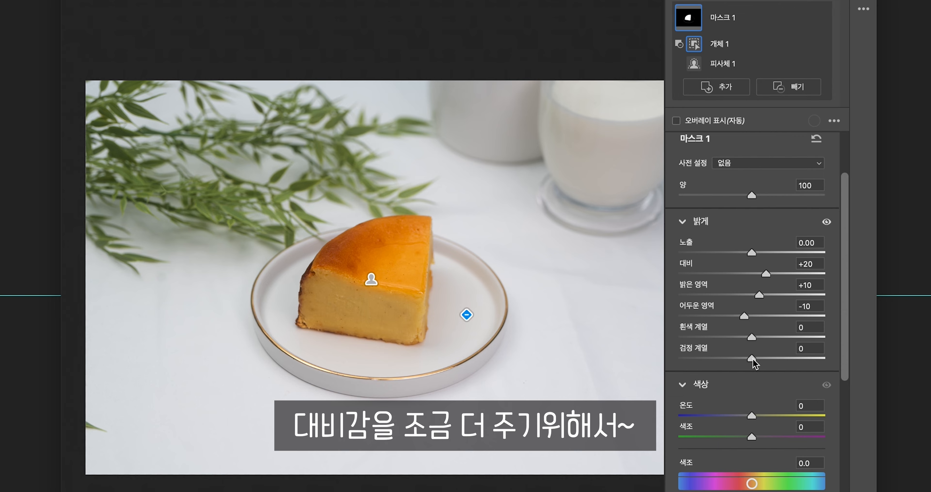
{"action": "left_click_drag", "start_coordinate": [751, 361], "coordinate": [746, 361]}
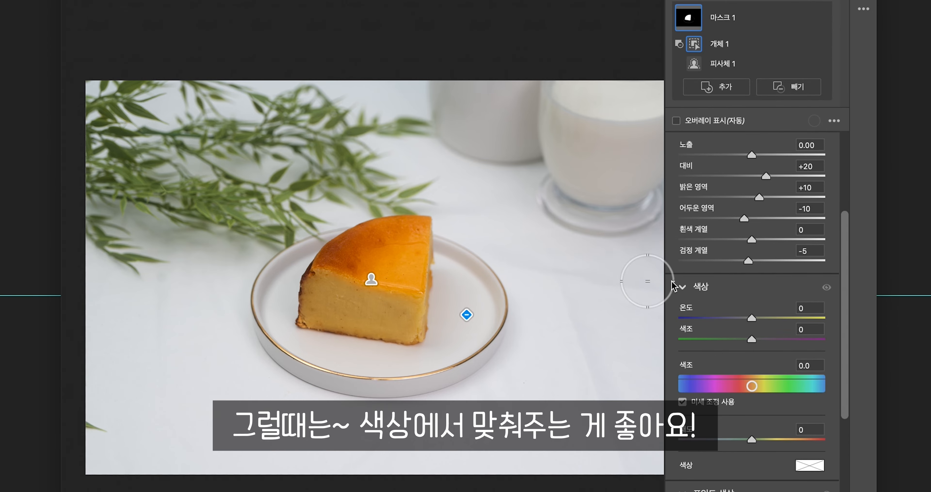
Step: Set the masked cake's temperature to +5, tint to +10 and saturation to +8
{"action": "scroll", "coordinate": [730, 306], "scroll_direction": "down", "scroll_amount": 3}
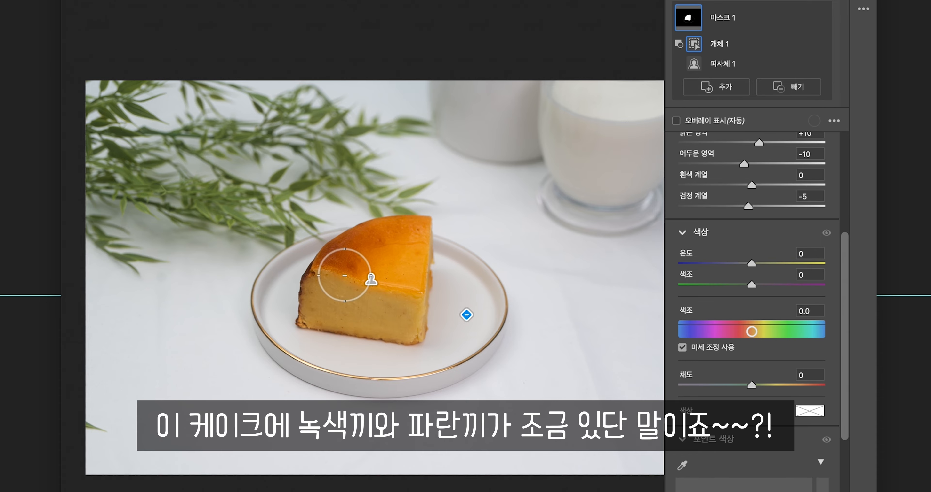
{"action": "left_click_drag", "start_coordinate": [752, 265], "coordinate": [755, 265]}
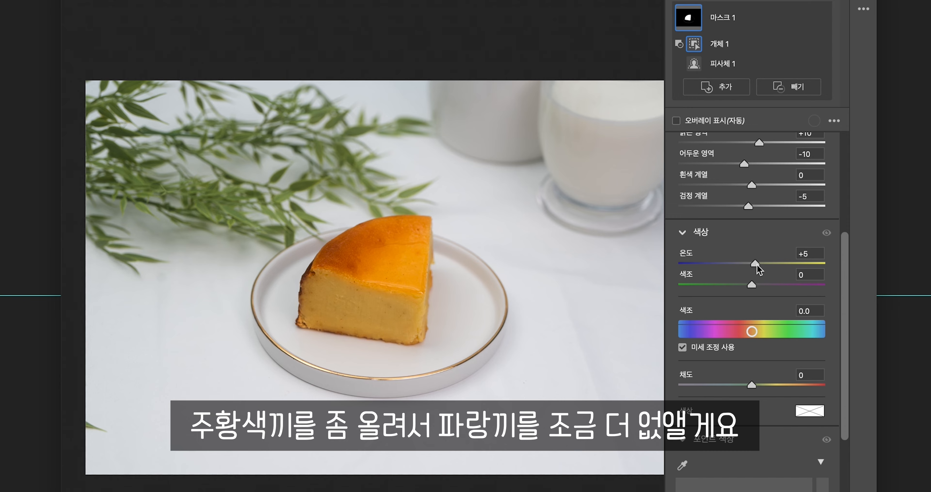
{"action": "left_click_drag", "start_coordinate": [757, 265], "coordinate": [756, 265]}
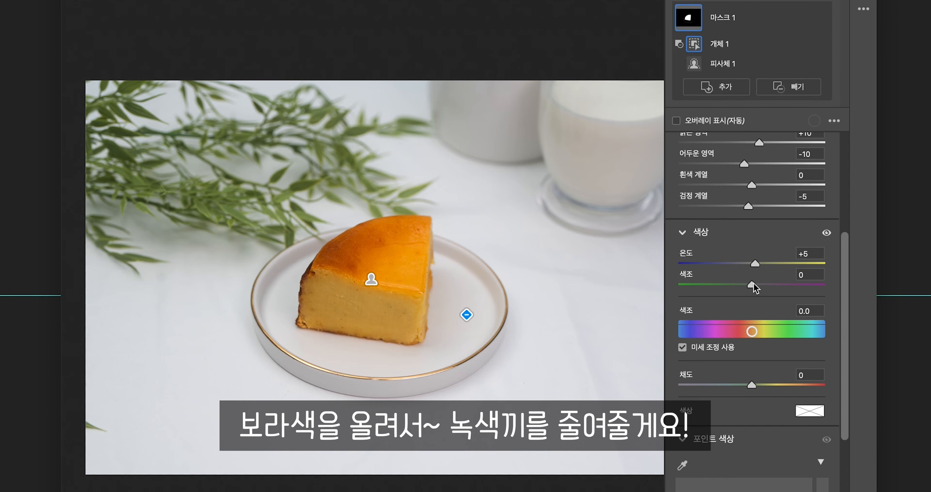
{"action": "mouse_move", "coordinate": [753, 288]}
{"action": "left_mouse_down"}
{"action": "mouse_move", "coordinate": [771, 289]}
{"action": "mouse_move", "coordinate": [758, 287]}
{"action": "left_mouse_up"}
{"action": "left_click", "coordinate": [682, 466]}
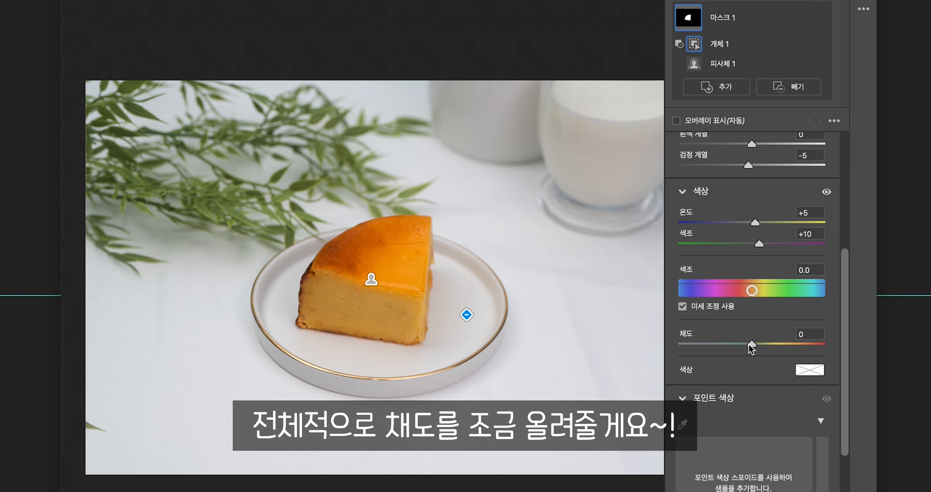
{"action": "left_click_drag", "start_coordinate": [749, 345], "coordinate": [756, 345]}
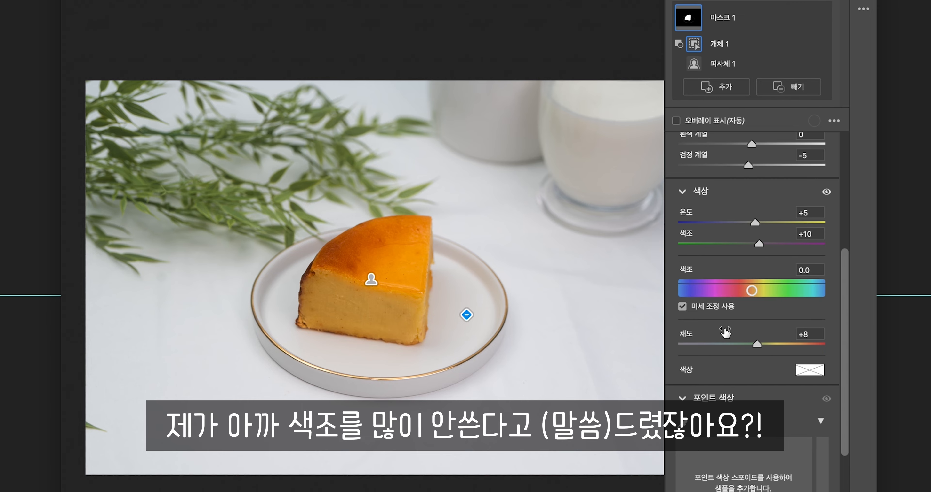
Step: Try a slight hue shift on the masked cake, reset it to 0, and switch the fine adjustment option off and on
{"action": "mouse_move", "coordinate": [750, 291]}
{"action": "left_mouse_down"}
{"action": "mouse_move", "coordinate": [751, 302]}
{"action": "mouse_move", "coordinate": [740, 295]}
{"action": "mouse_move", "coordinate": [750, 289]}
{"action": "left_mouse_up"}
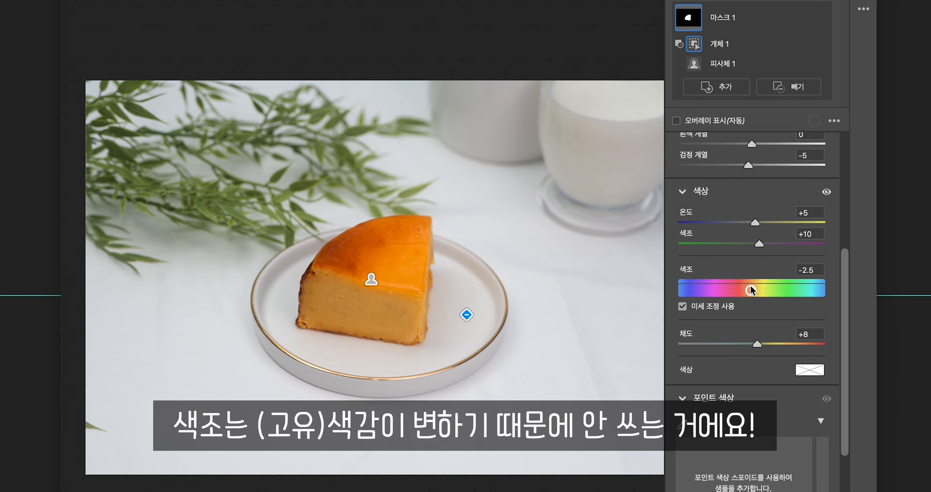
{"action": "double_click", "coordinate": [750, 288]}
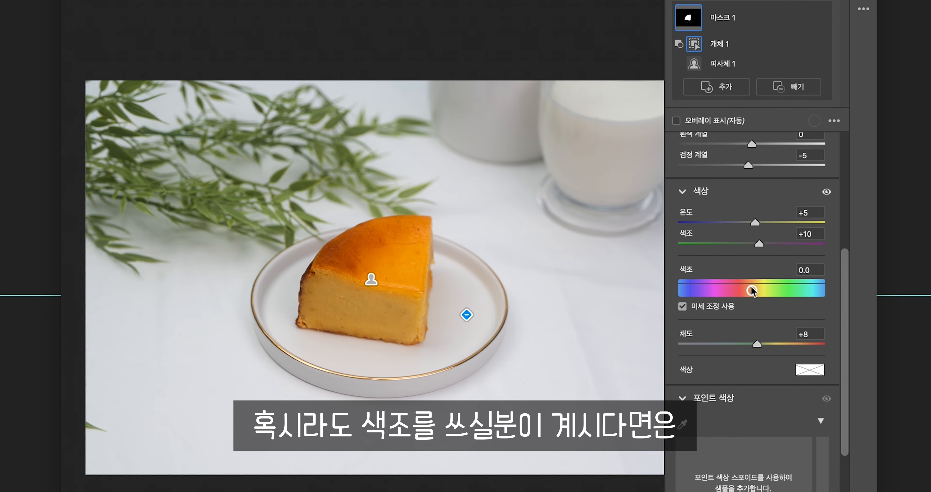
{"action": "left_click", "coordinate": [699, 310]}
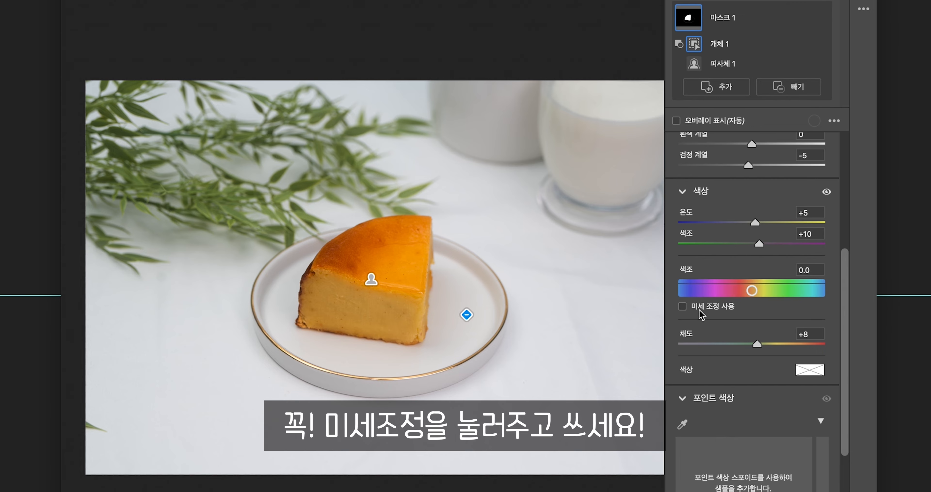
{"action": "left_click", "coordinate": [685, 307]}
{"action": "mouse_move", "coordinate": [752, 291]}
{"action": "left_mouse_down"}
{"action": "mouse_move", "coordinate": [724, 292]}
{"action": "mouse_move", "coordinate": [774, 292]}
{"action": "mouse_move", "coordinate": [735, 292]}
{"action": "mouse_move", "coordinate": [765, 292]}
{"action": "mouse_move", "coordinate": [738, 296]}
{"action": "mouse_move", "coordinate": [751, 292]}
{"action": "left_mouse_up"}
Step: Apply the Camera Raw adjustments to the 배경 복사 2 layer
{"action": "scroll", "coordinate": [710, 311], "scroll_direction": "down", "scroll_amount": 10}
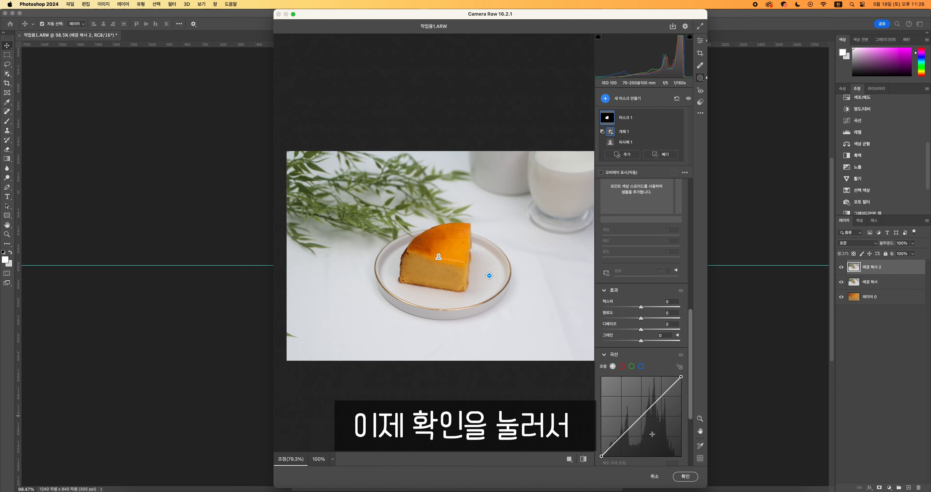
{"action": "left_click", "coordinate": [686, 477]}
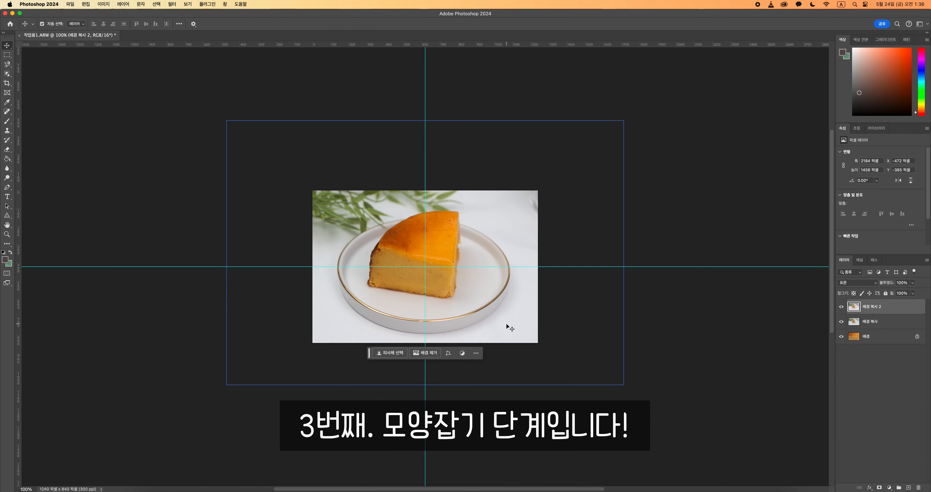
Step: Remove the horizontal and vertical guides from the canvas and duplicate the 배경 복사 2 layer
{"action": "left_click_drag", "start_coordinate": [478, 267], "coordinate": [519, 11]}
{"action": "left_click_drag", "start_coordinate": [425, 112], "coordinate": [3, 133]}
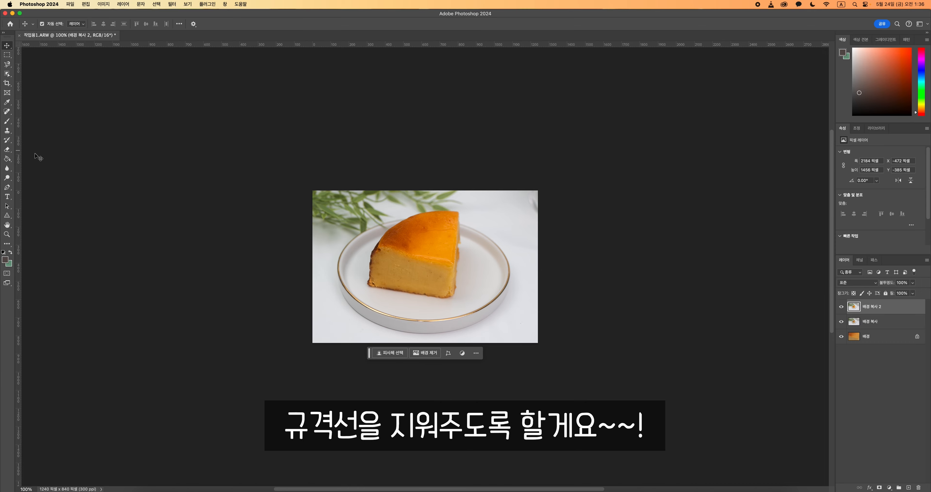
{"action": "key", "text": "super+j"}
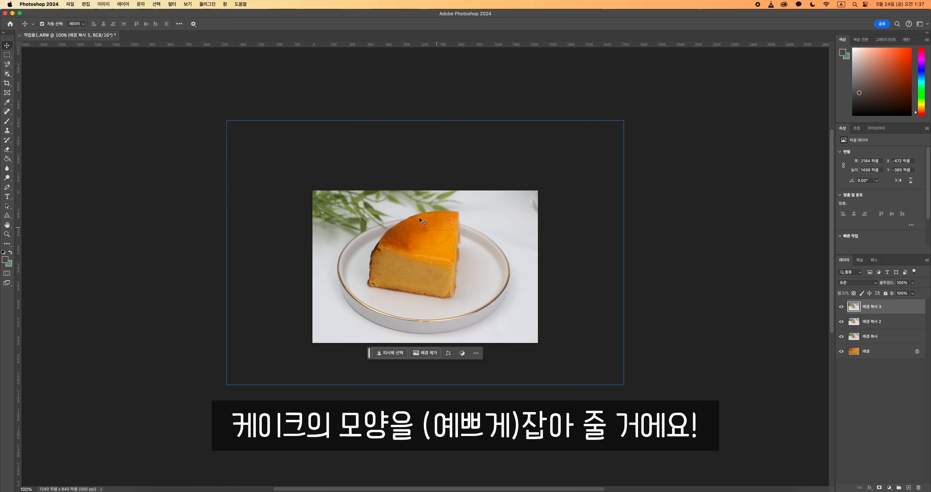
Step: Open the Liquify filter on the new copy and push the cake's left edge slightly inward with a size 125 brush
{"action": "left_click", "coordinate": [171, 4]}
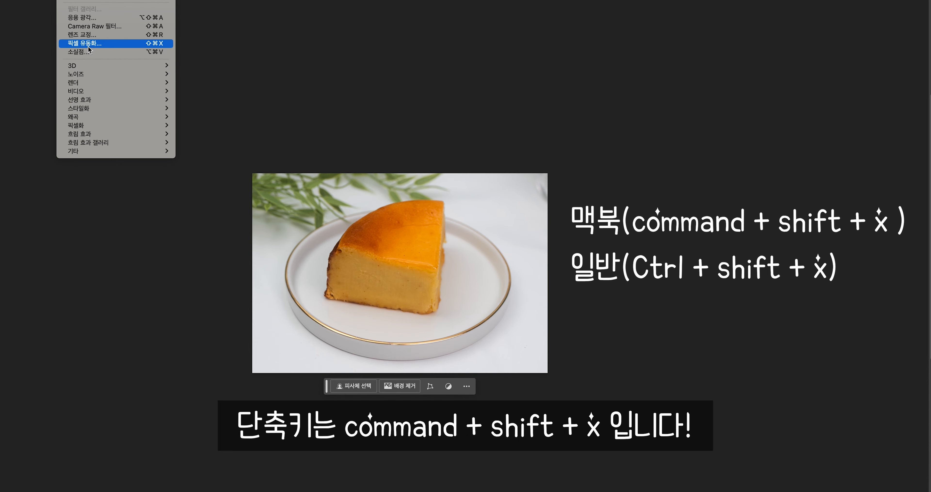
{"action": "left_click", "coordinate": [88, 46]}
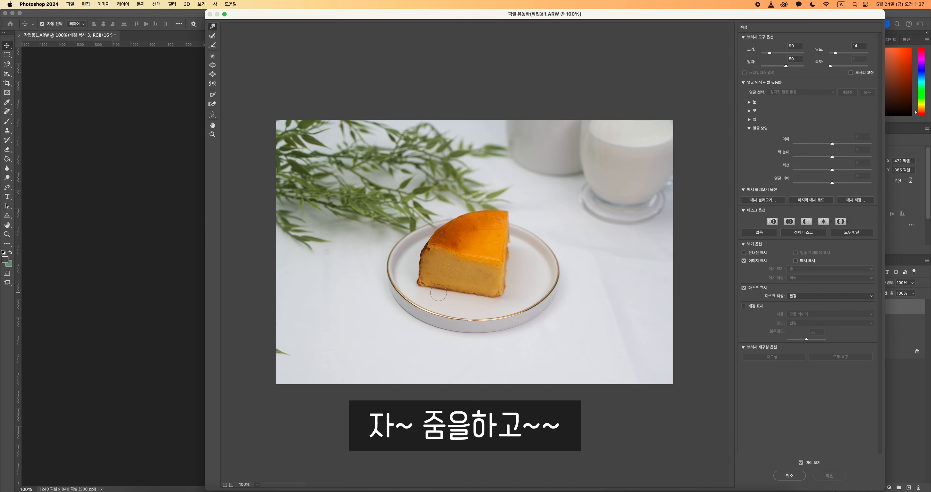
{"action": "key", "text": "super+equal"}
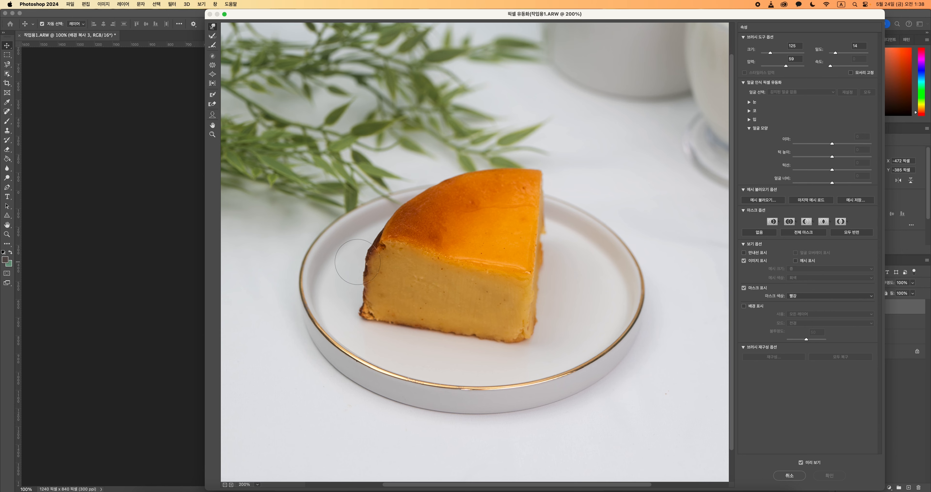
{"action": "key", "text": "super+minus"}
{"action": "mouse_move", "coordinate": [414, 254]}
{"action": "left_mouse_down"}
{"action": "mouse_move", "coordinate": [419, 275]}
{"action": "mouse_move", "coordinate": [420, 255]}
{"action": "left_mouse_up"}
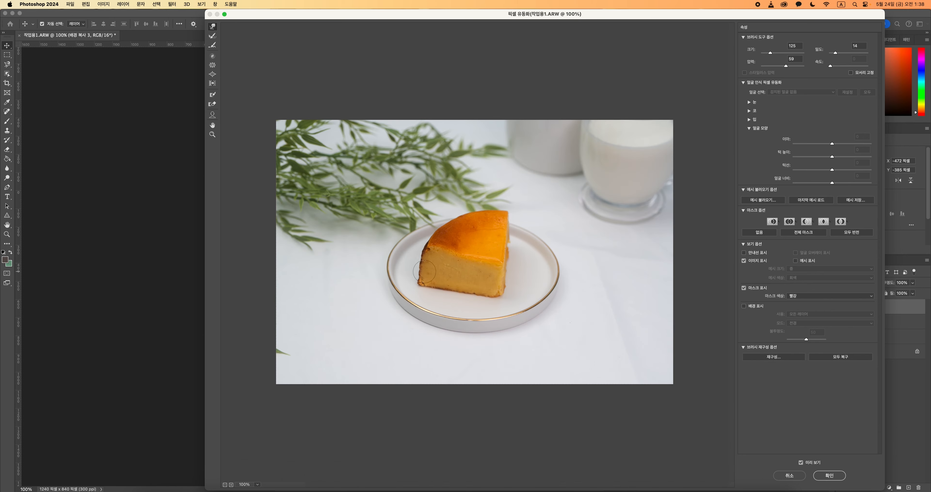
Step: Enlarge the Liquify brush for reshaping the cake's outline
{"action": "key", "text": "super+plus"}
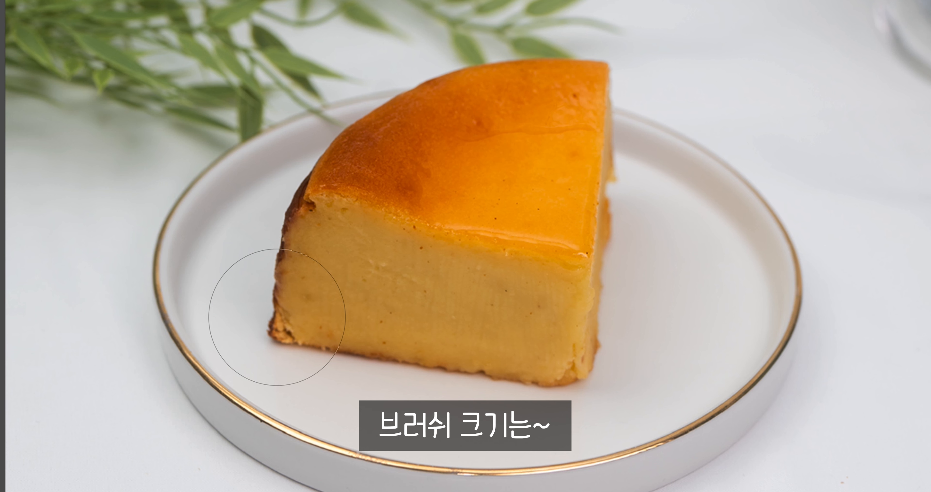
{"action": "key", "text": "bracketright"}
{"action": "key", "text": "bracketright"}
{"action": "key", "text": "bracketright"}
{"action": "key", "text": "bracketright"}
{"action": "key", "text": "bracketright"}
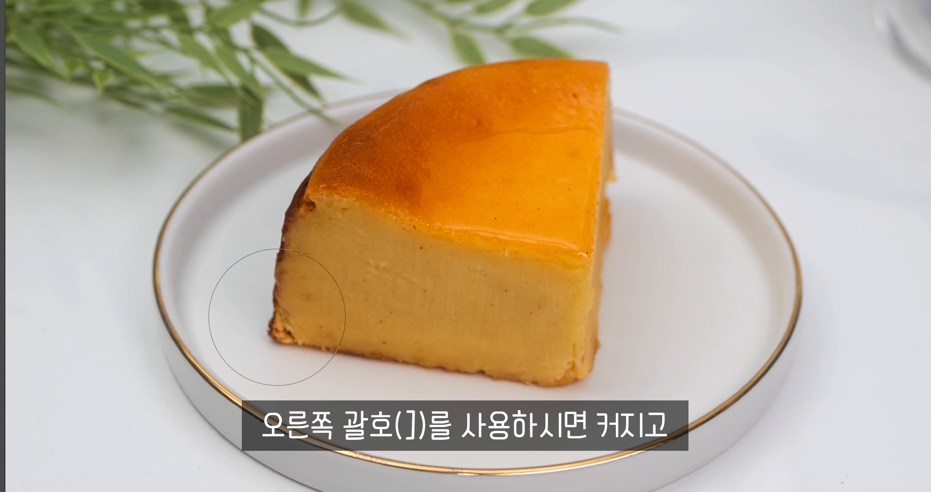